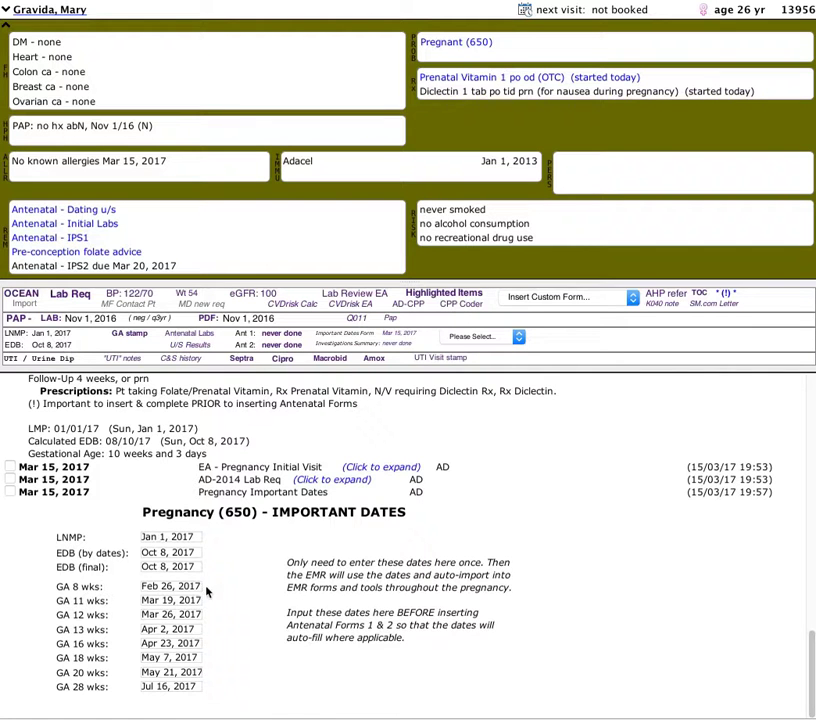
# Review the initial pregnancy visit note together with the important dates recorded in the chart.
pyautogui.scroll(3, 202, 592)
pyautogui.scroll(2, 202, 592)
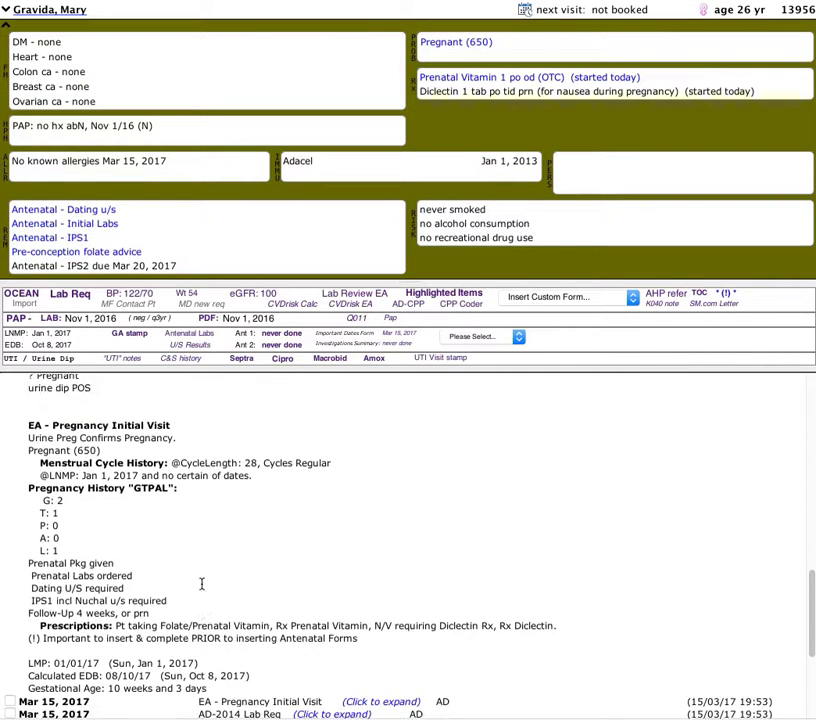
pyautogui.click(221, 568)
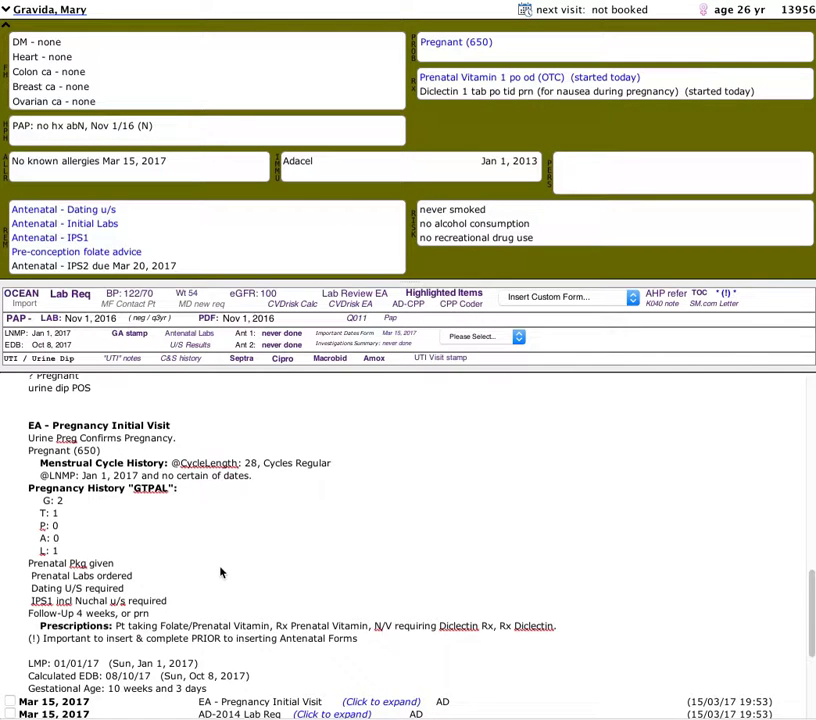
pyautogui.scroll(-5, 221, 572)
pyautogui.scroll(3, 221, 570)
pyautogui.scroll(6, 221, 568)
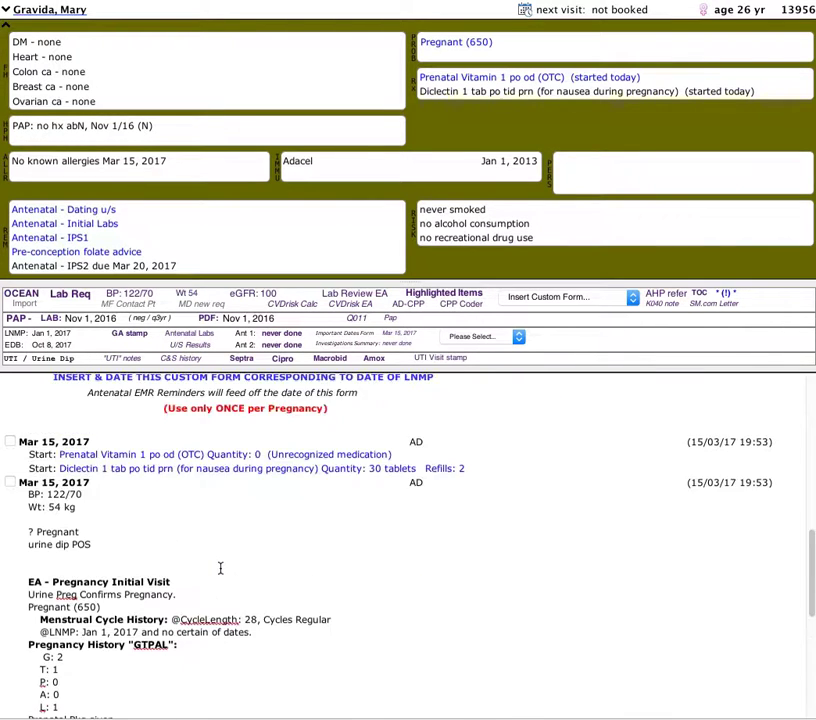
pyautogui.scroll(-8, 221, 568)
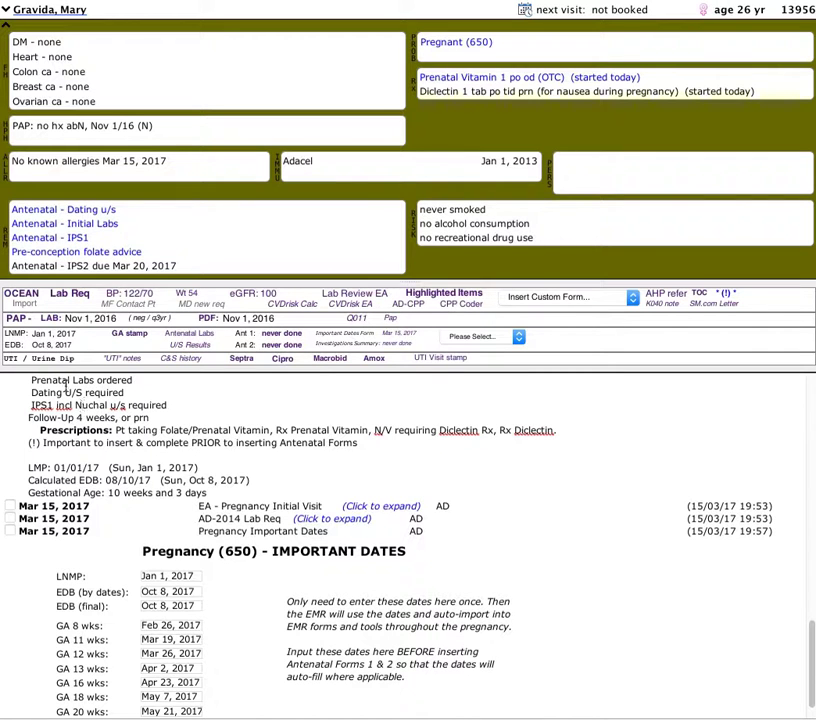
# Jump to the LNMP for EMR Reminders entry and collapse the patient profile to give the chart notes more room.
pyautogui.click(56, 334)
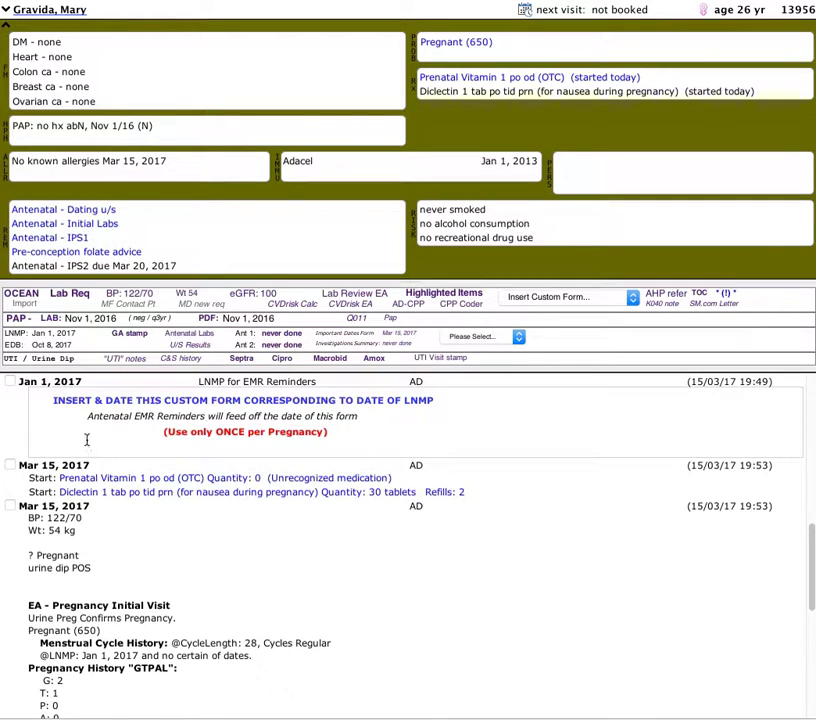
pyautogui.scroll(-2, 100, 440)
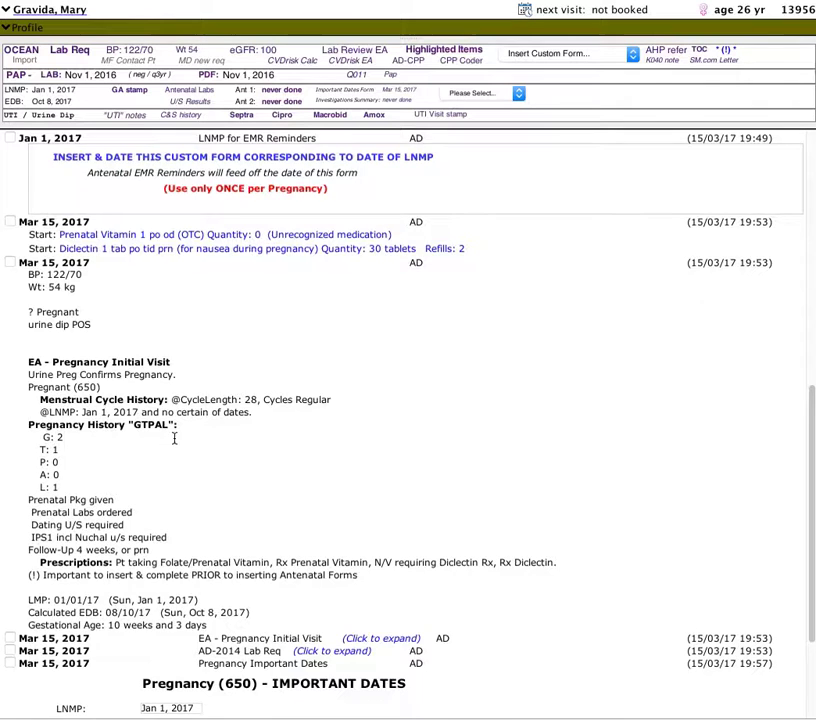
pyautogui.scroll(-2, 173, 437)
pyautogui.scroll(2, 173, 438)
pyautogui.scroll(-4, 173, 438)
pyautogui.press('super+t')
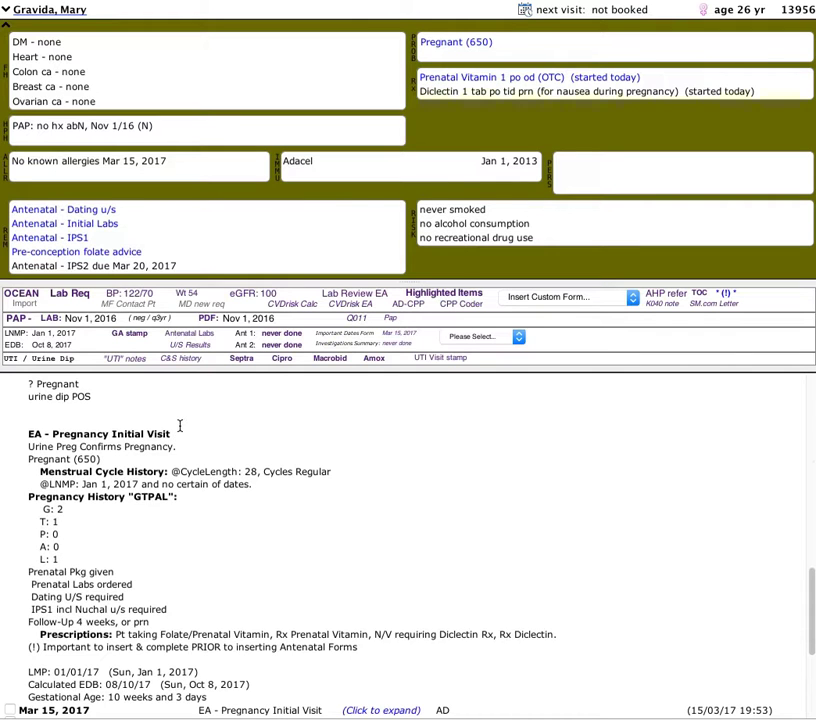
pyautogui.press('super+t')
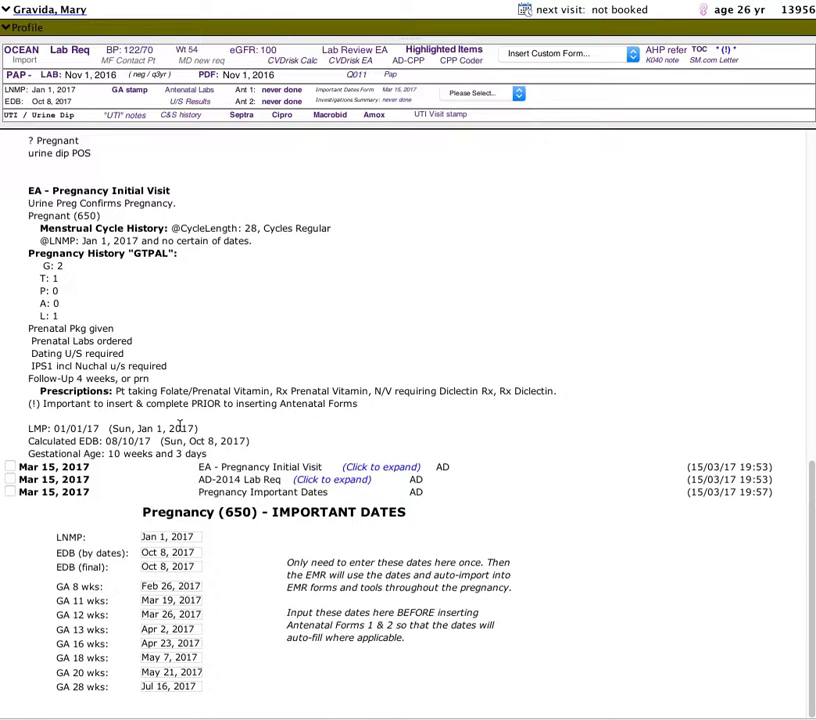
# Create a new Antenatal 1 v2017 form in the patient's chart.
pyautogui.click(276, 90)
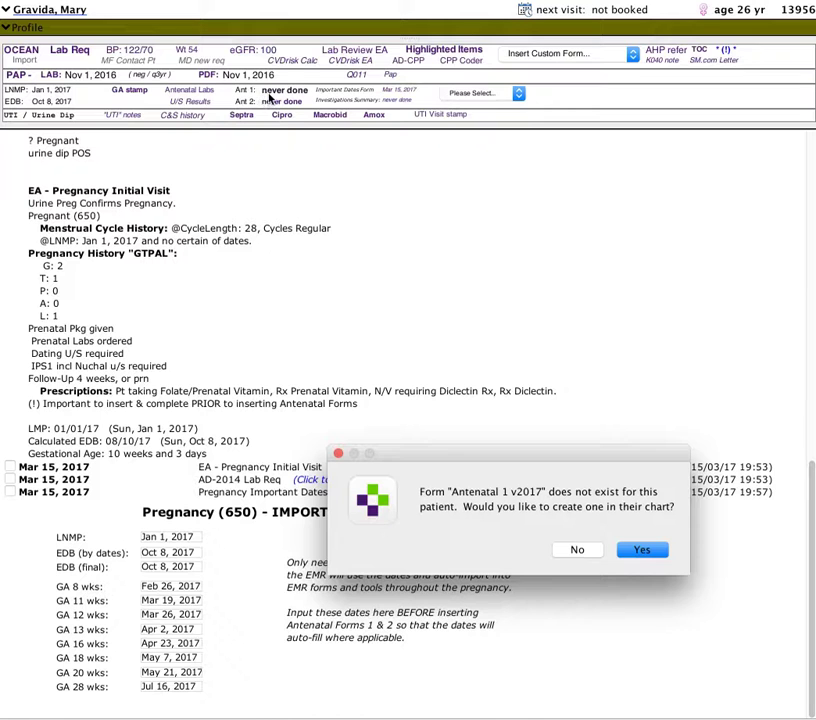
pyautogui.click(641, 550)
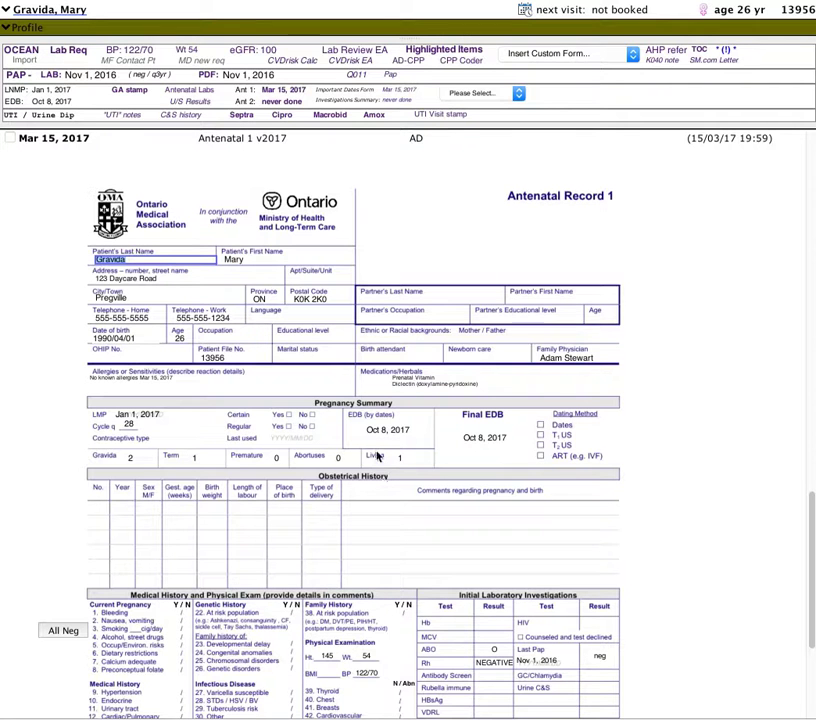
pyautogui.click(465, 95)
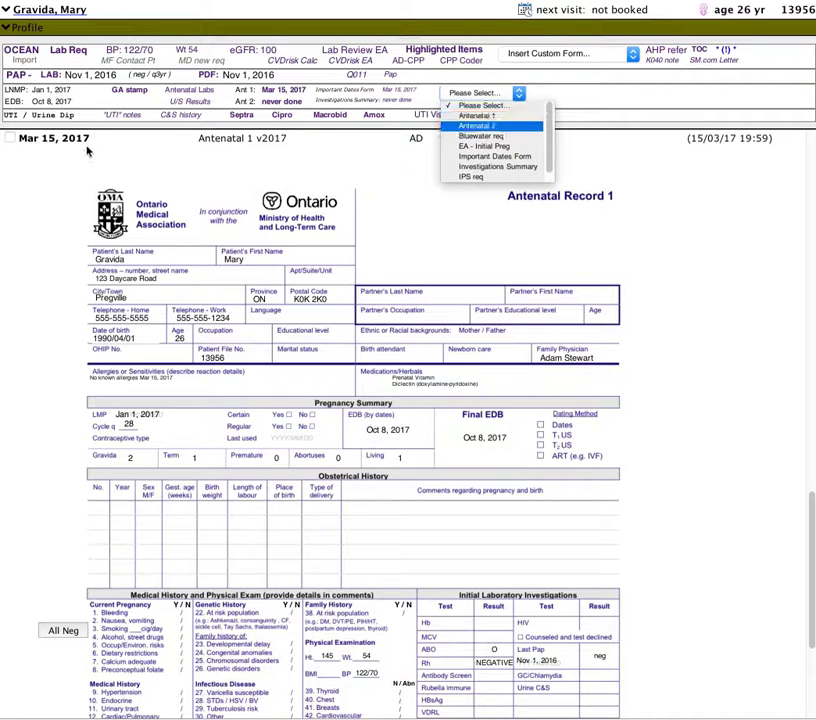
pyautogui.click(45, 182)
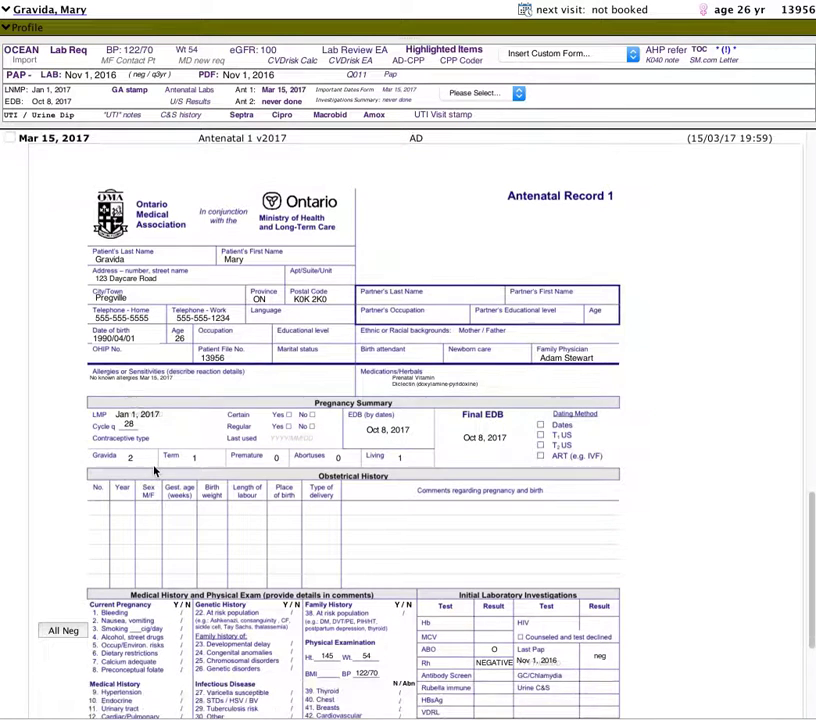
# Examine the EA - Pregnancy Initial Visit note and its form as the source for the Antenatal 1 values.
pyautogui.scroll(5, 155, 470)
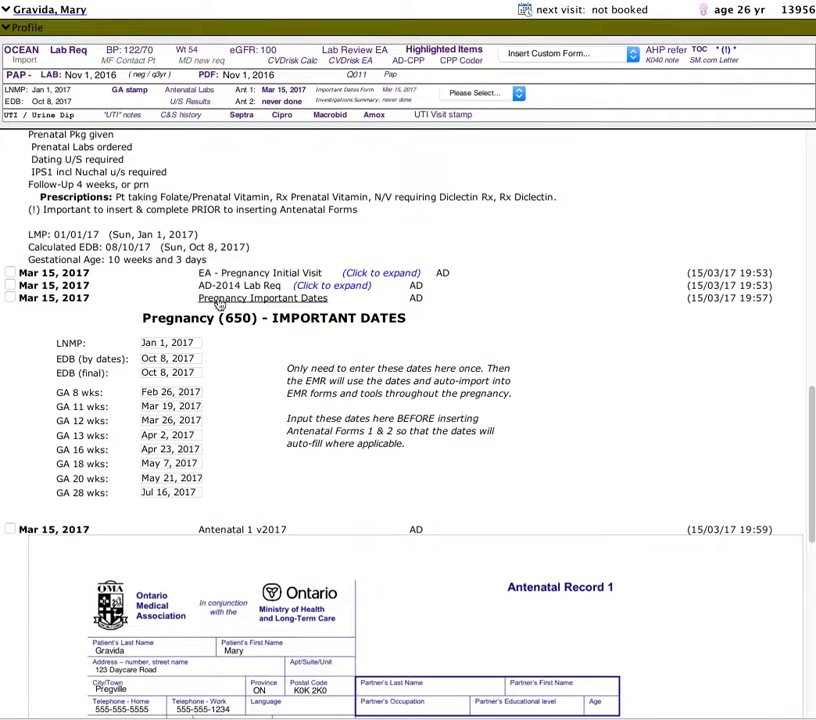
pyautogui.scroll(2, 162, 260)
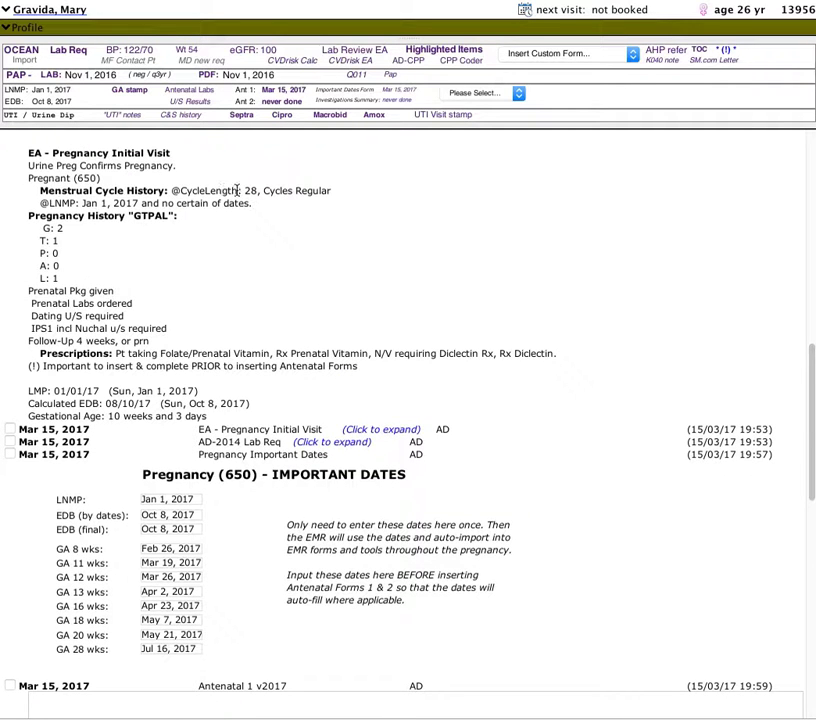
pyautogui.click(388, 432)
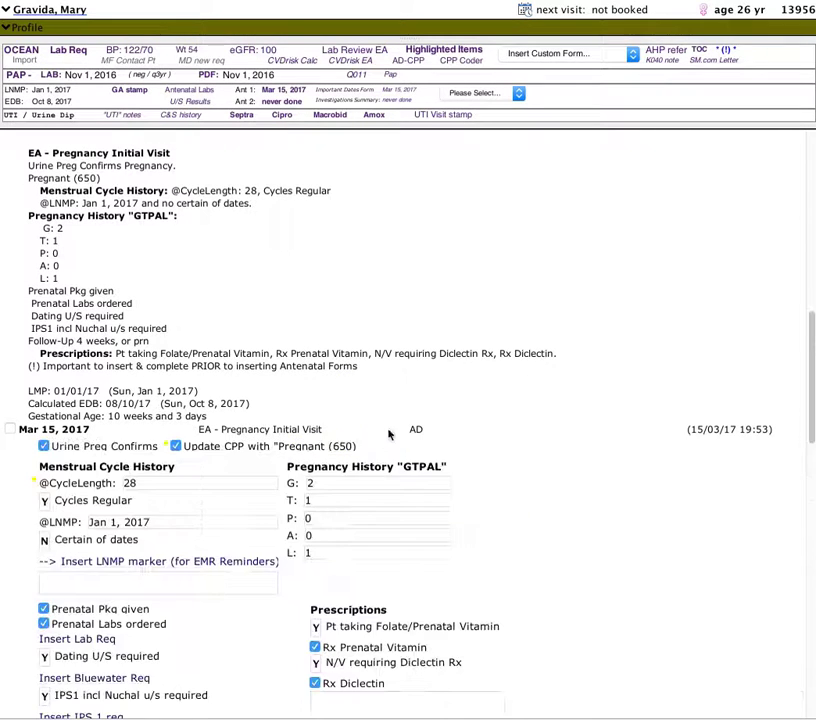
pyautogui.rightClick(276, 430)
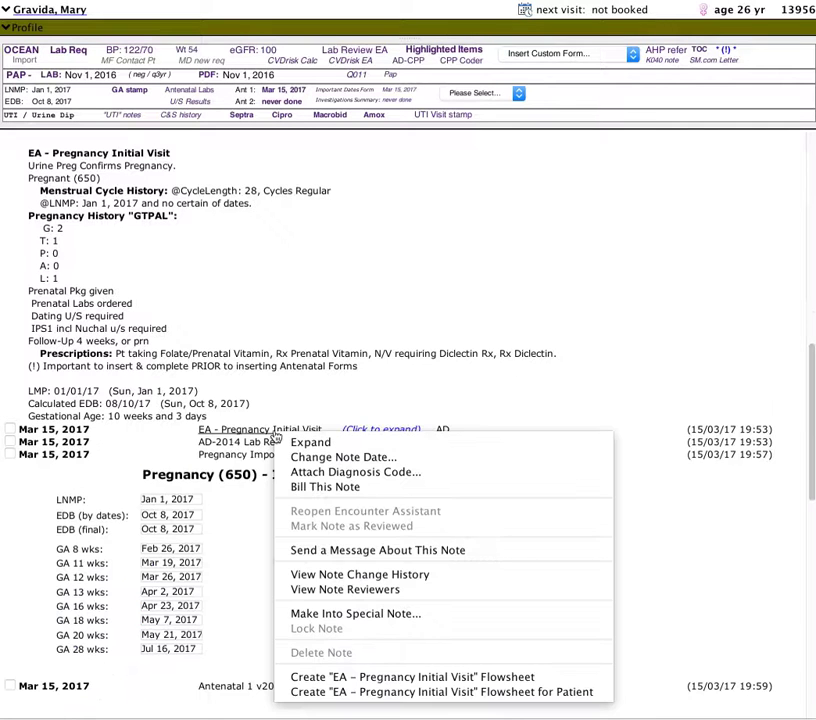
pyautogui.click(281, 367)
pyautogui.scroll(-10, 282, 375)
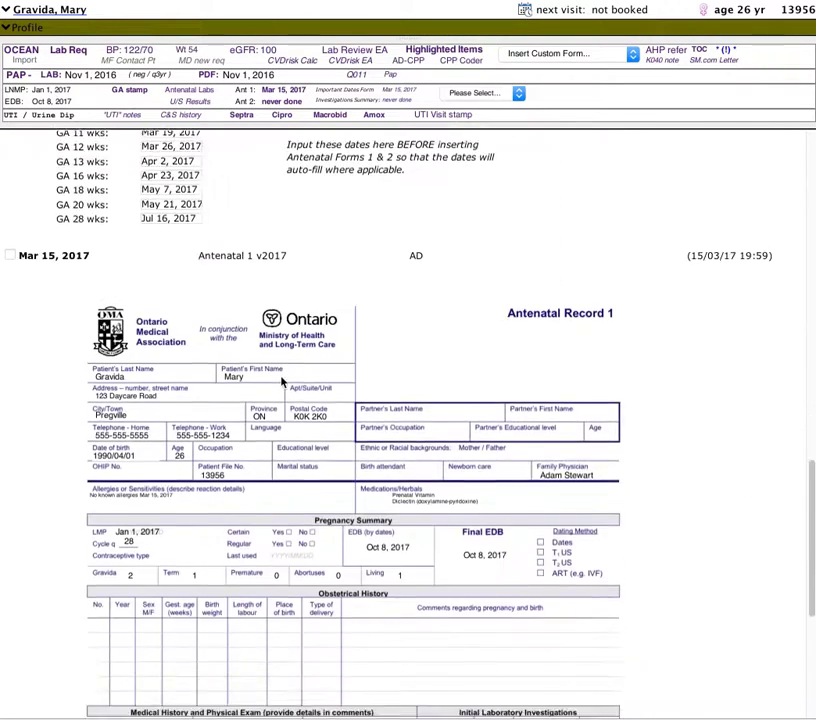
# In the Pregnancy Summary, mark the LMP as not certain and the cycle as regular.
pyautogui.scroll(1, 282, 380)
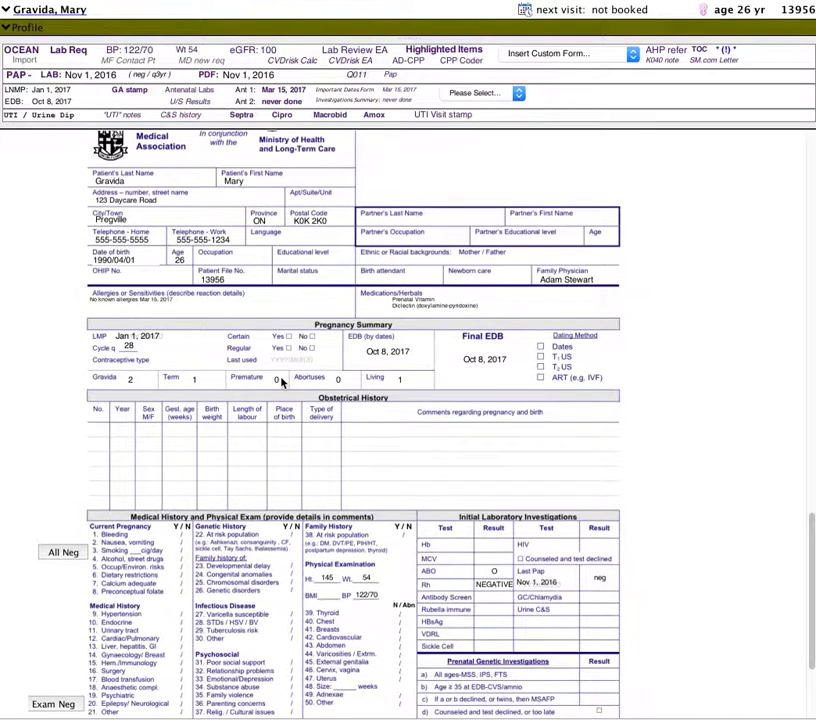
pyautogui.click(312, 337)
pyautogui.click(289, 348)
# Check the Pregnancy Important Dates form that supplies the dates for the antenatal record.
pyautogui.scroll(4, 368, 383)
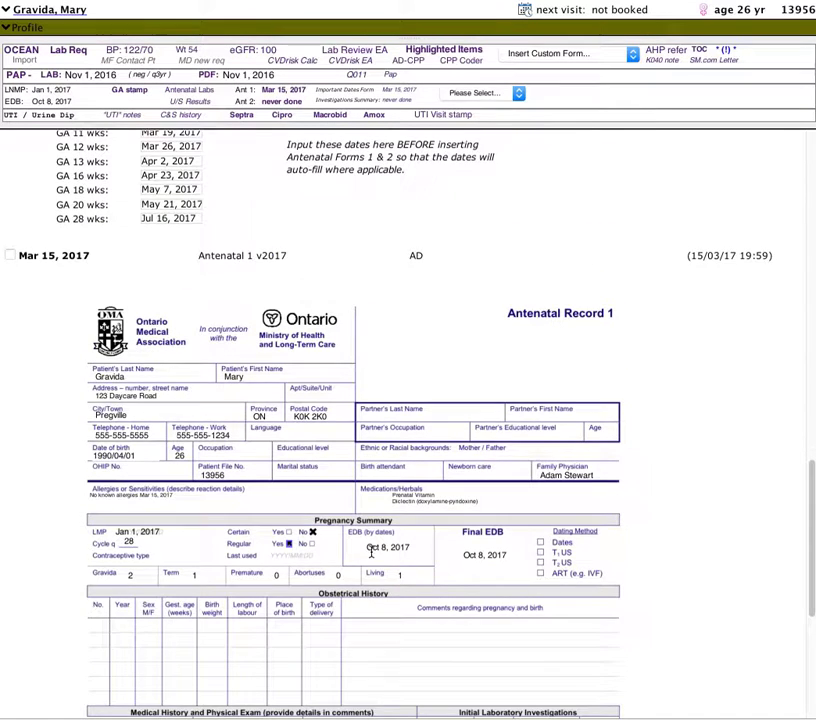
pyautogui.scroll(2, 236, 352)
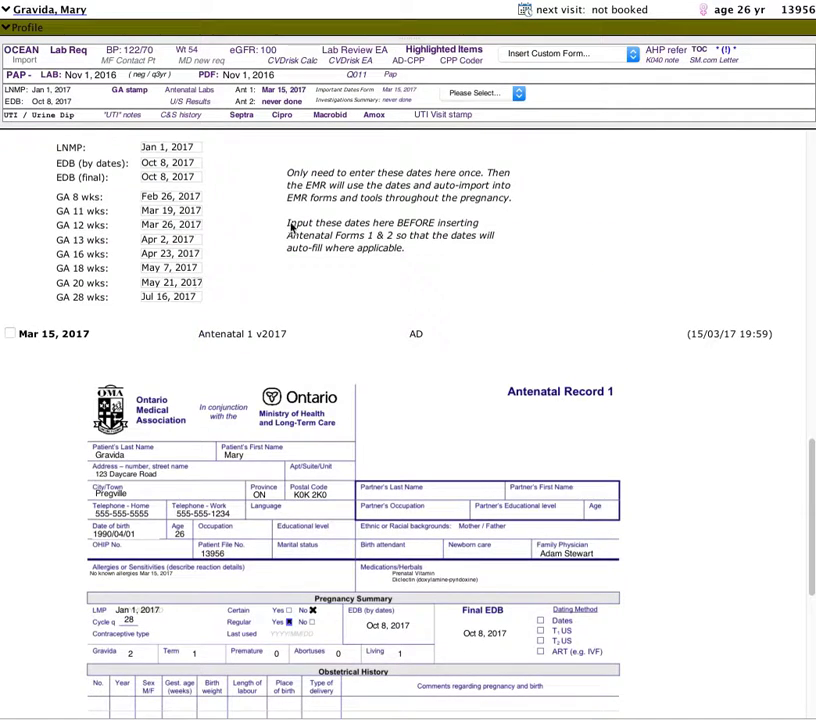
pyautogui.scroll(4, 237, 315)
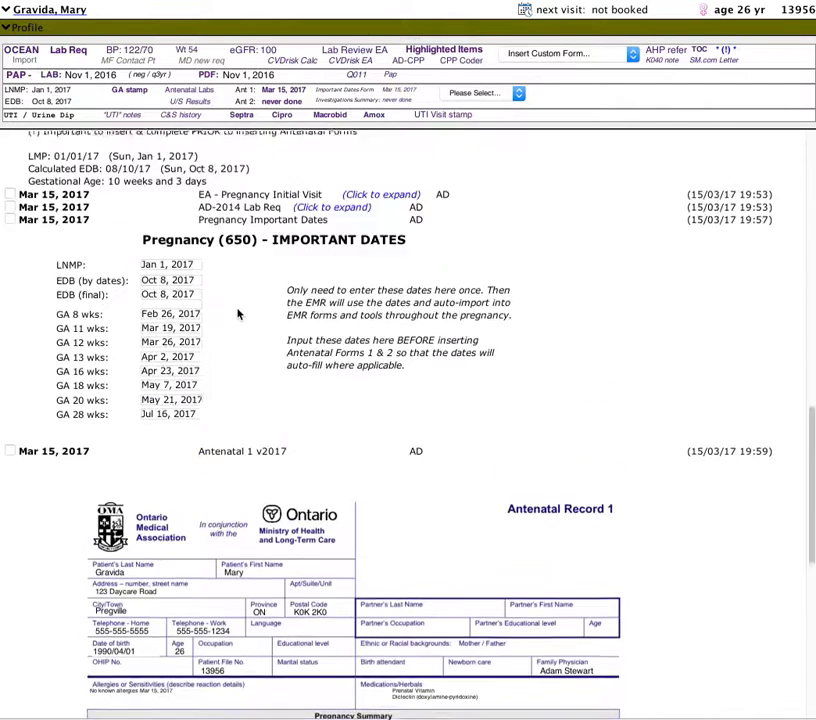
pyautogui.scroll(-4, 240, 315)
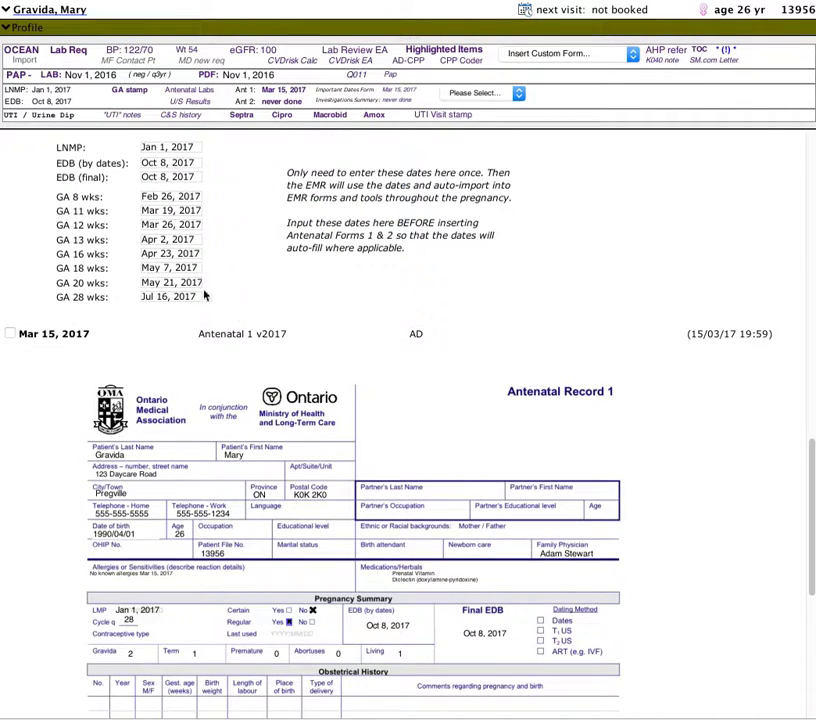
pyautogui.scroll(-3, 215, 320)
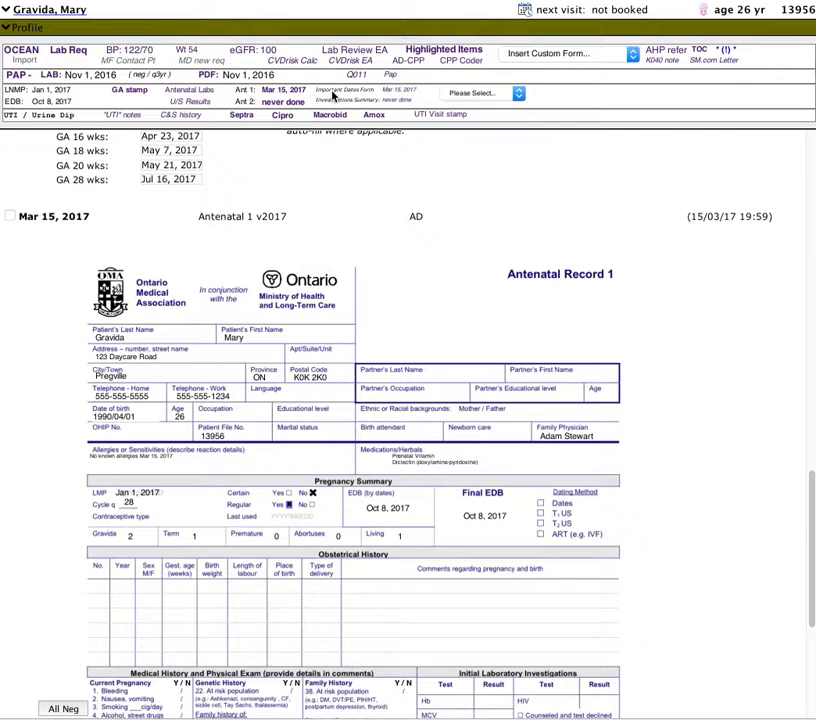
pyautogui.click(396, 94)
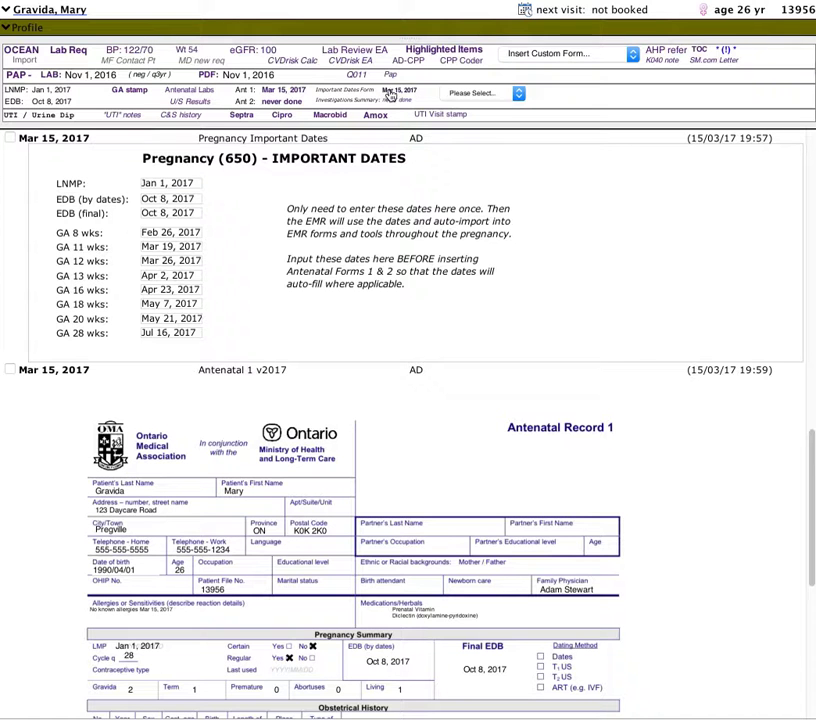
# Mark Dates as the dating method for the final EDB in the Pregnancy Summary.
pyautogui.scroll(-5, 366, 182)
pyautogui.scroll(-1, 368, 182)
pyautogui.scroll(1, 439, 355)
pyautogui.scroll(-1, 455, 340)
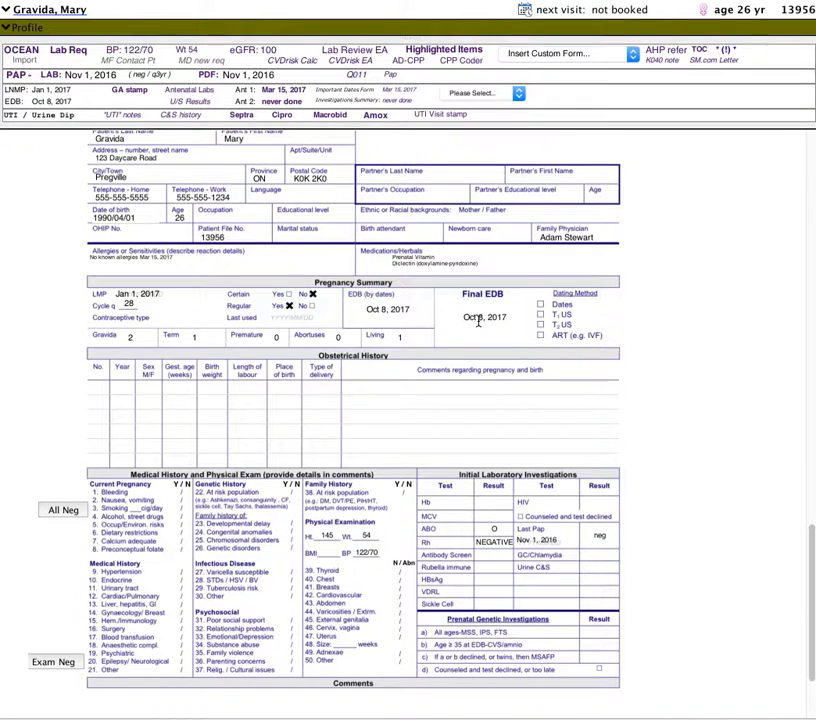
pyautogui.click(478, 320)
pyautogui.click(540, 304)
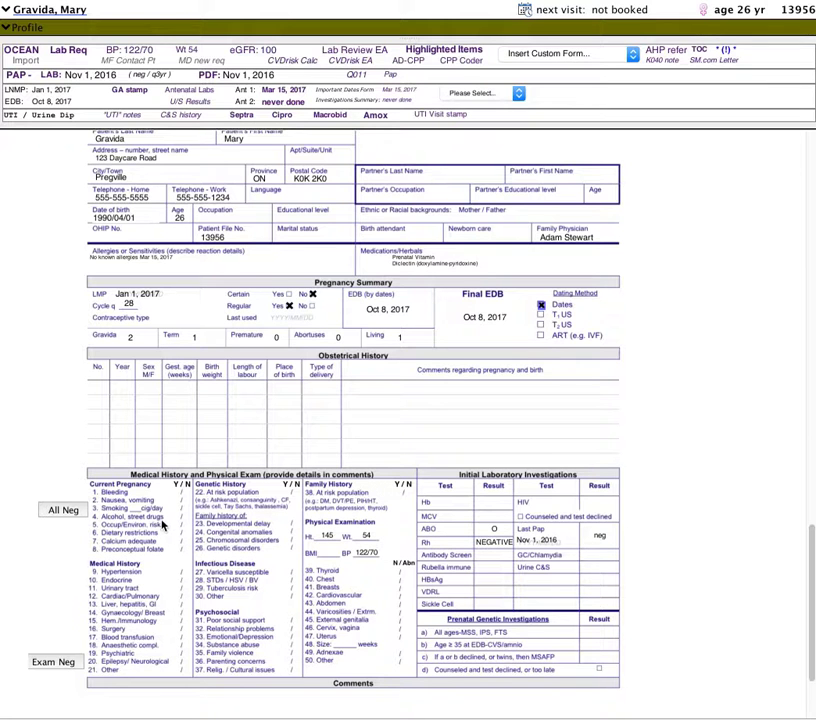
# Fill the history section with the All Neg defaults, but set preconceptional folate to No with the comment "8. just started at 8 wks.".
pyautogui.click(63, 511)
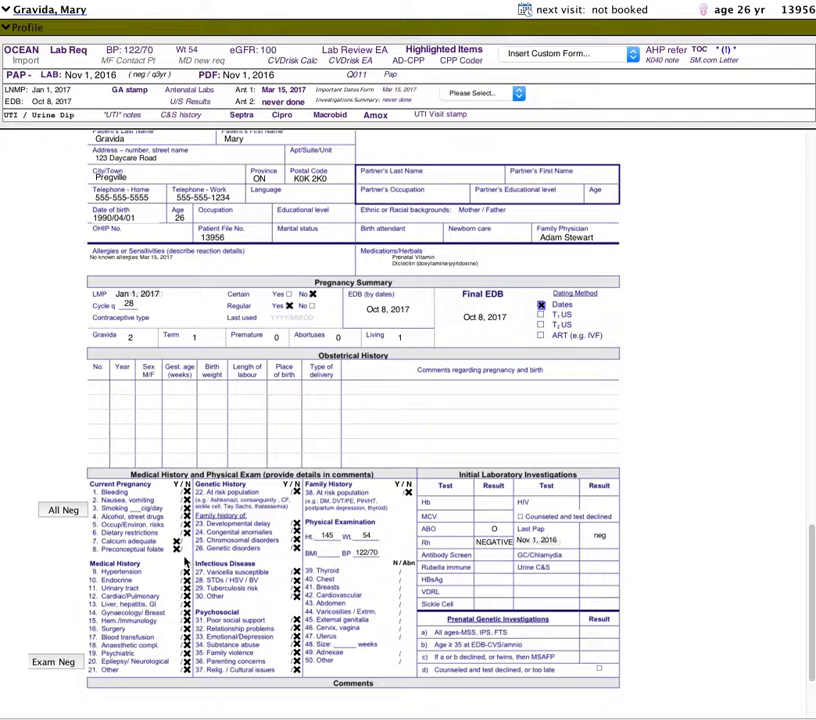
pyautogui.scroll(-5, 187, 566)
pyautogui.scroll(2, 187, 566)
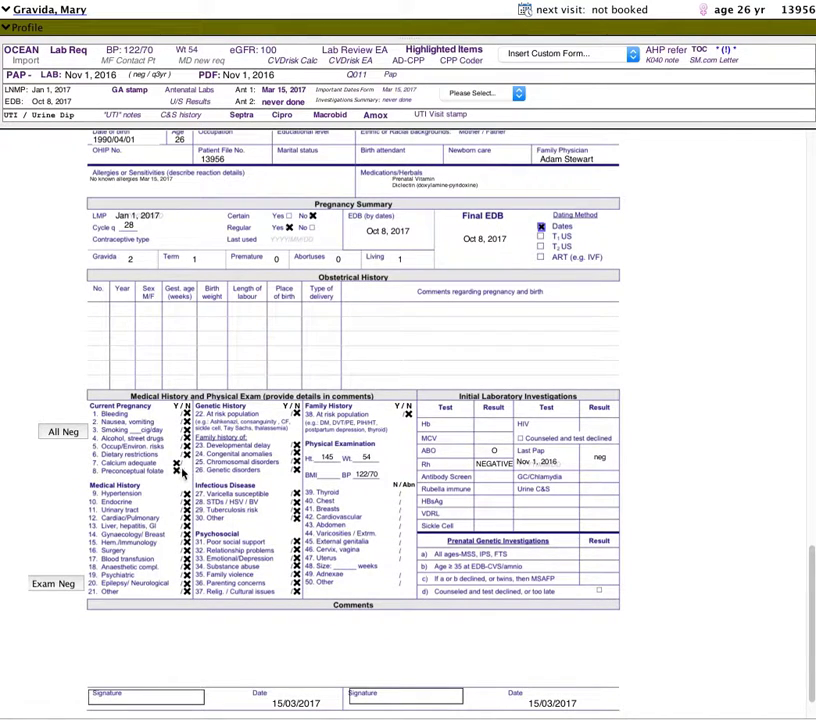
pyautogui.click(135, 636)
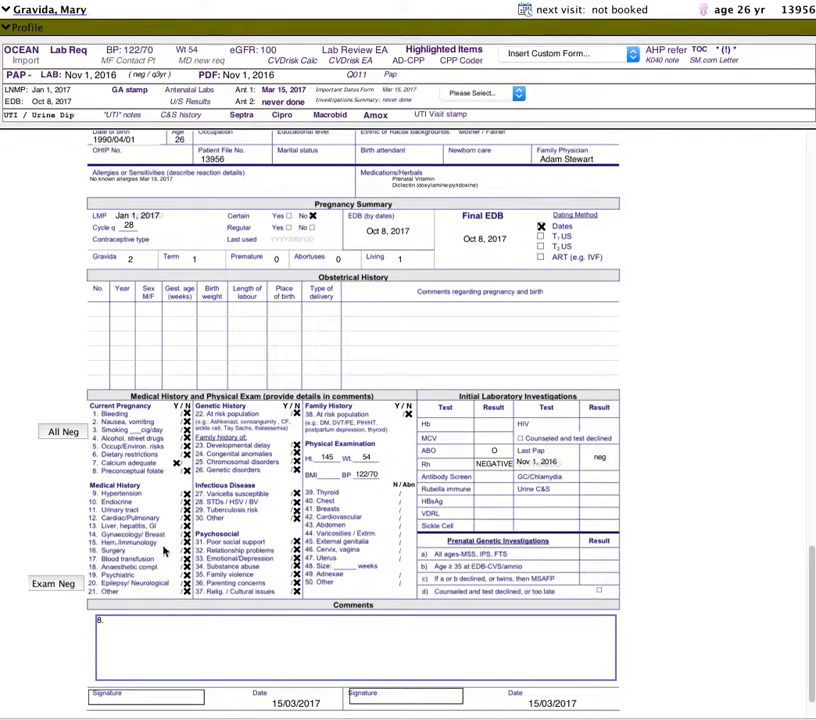
pyautogui.write('just started at 8 wks.')
# Fill the physical examination section with the Exam Neg defaults.
pyautogui.click(63, 587)
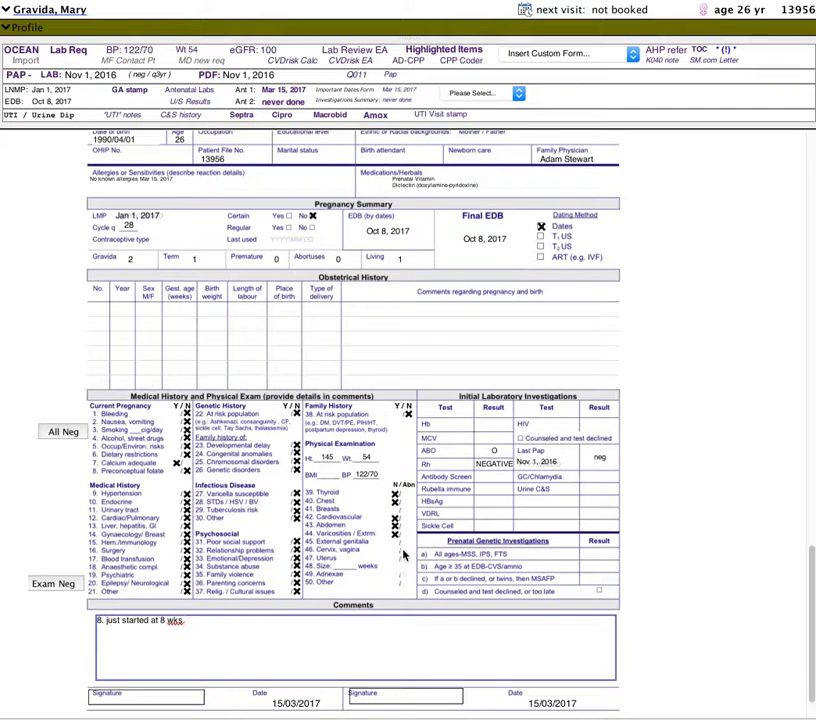
pyautogui.scroll(2, 394, 560)
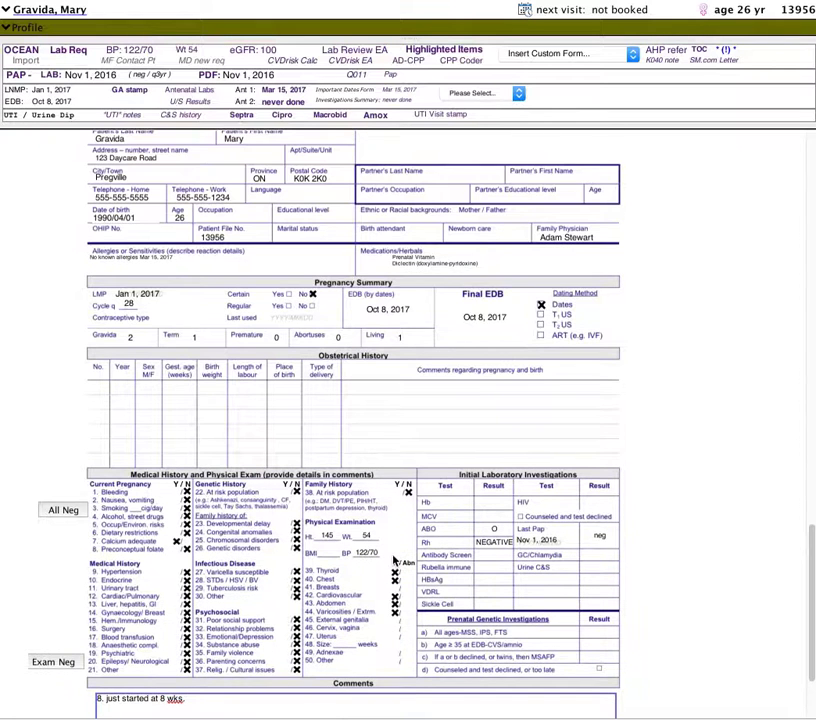
pyautogui.scroll(-1, 394, 562)
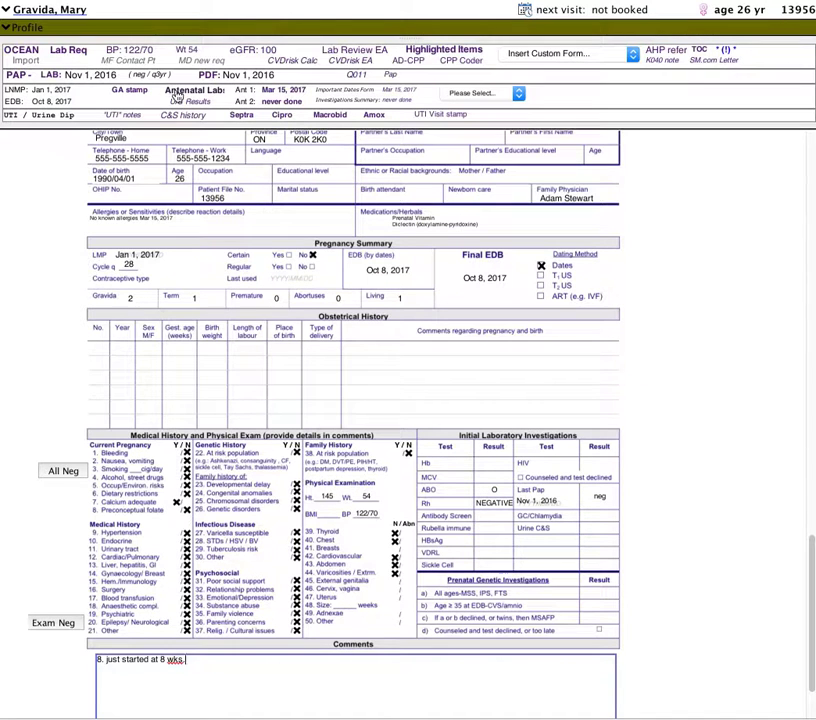
# Open the Antenatal Labs flowsheet and reposition its window to view the lab results.
pyautogui.click(190, 92)
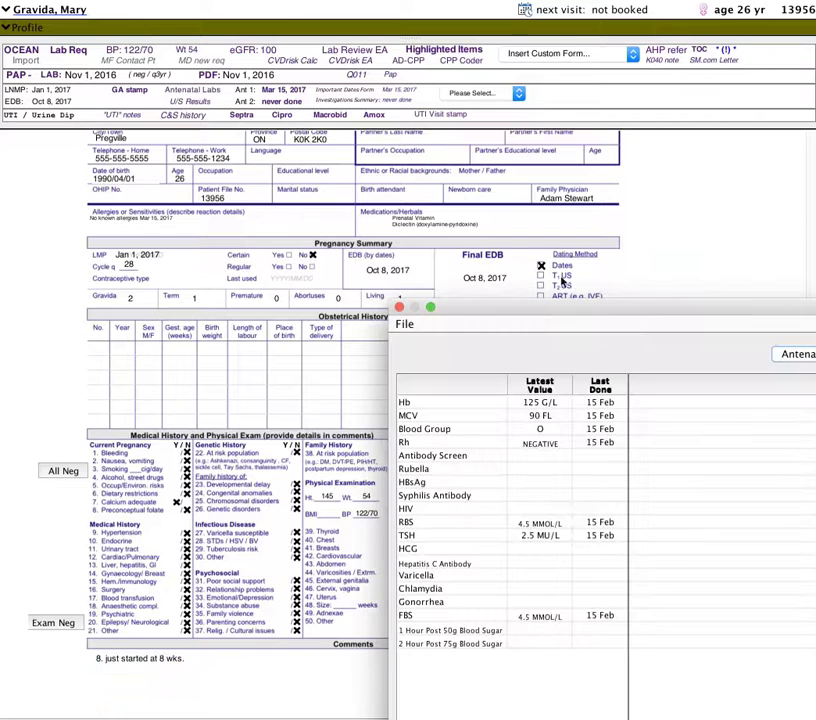
pyautogui.moveTo(632, 323); pyautogui.dragTo(284, 114)
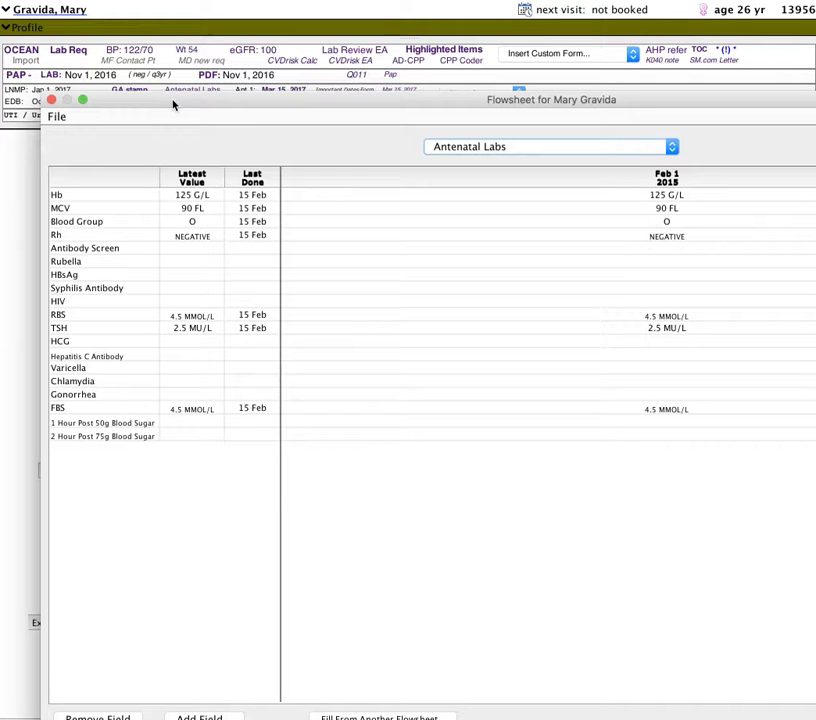
pyautogui.moveTo(173, 107); pyautogui.dragTo(150, 98)
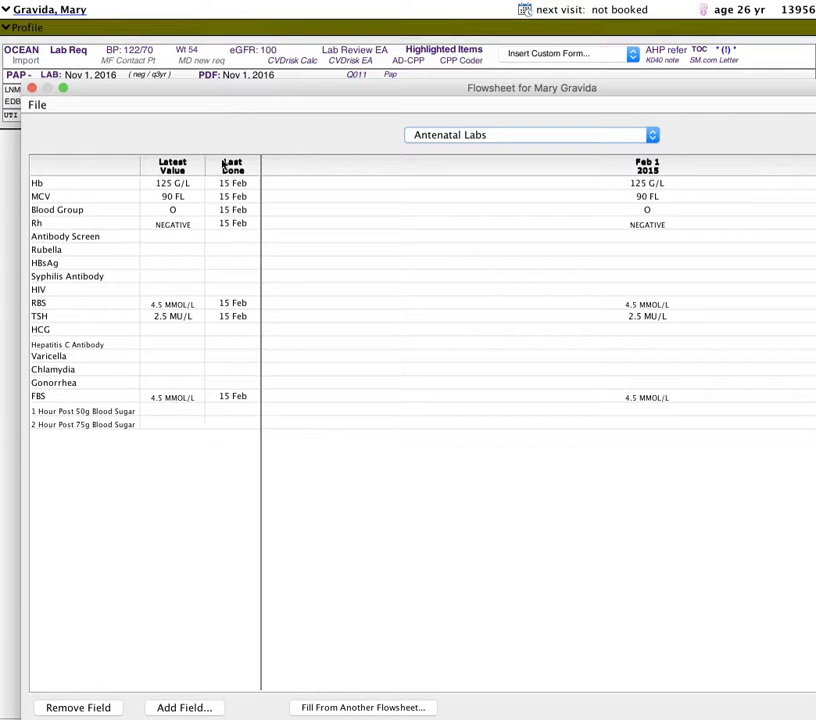
# Move the Antenatal Labs flowsheet beside the form's Initial Laboratory Investigations section to compare results, and close the flowsheet.
pyautogui.moveTo(222, 97); pyautogui.dragTo(815, 133)
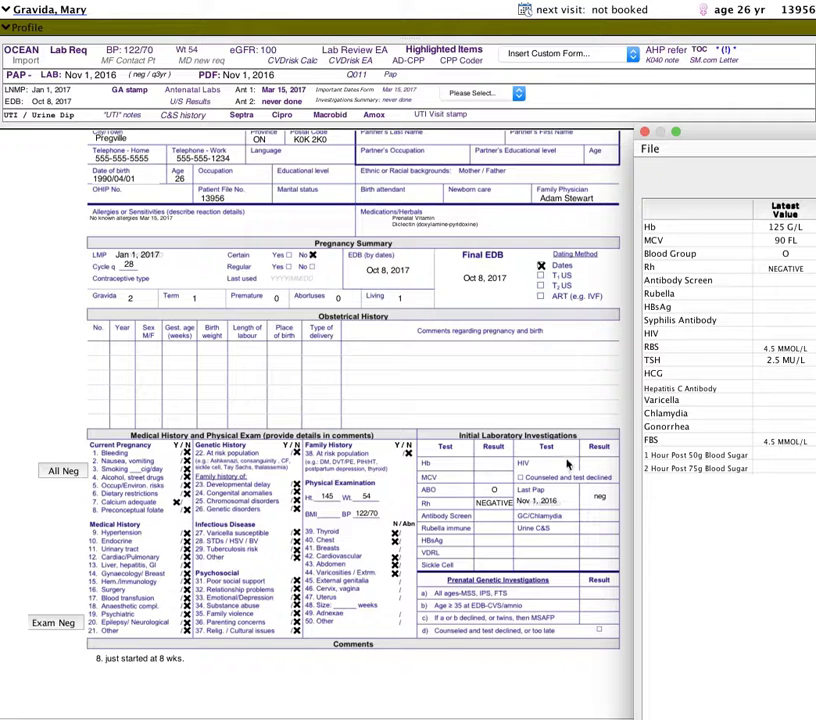
pyautogui.moveTo(758, 135); pyautogui.dragTo(536, 135)
pyautogui.click(397, 418)
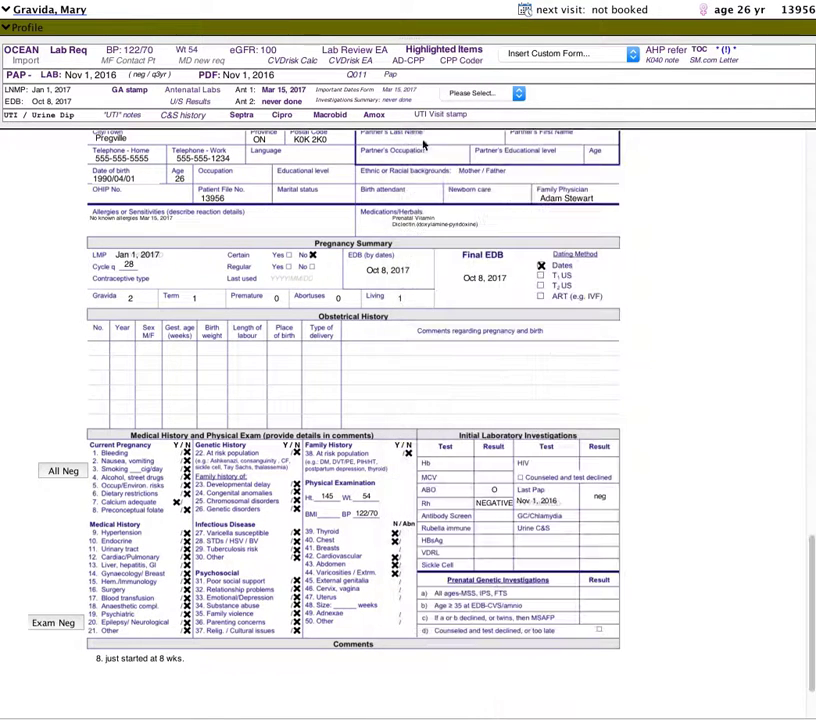
# Create the Antenatal 2 v2017 form in the patient's chart and check its auto-filled fields down to the signature area.
pyautogui.scroll(2, 329, 468)
pyautogui.scroll(8, 329, 468)
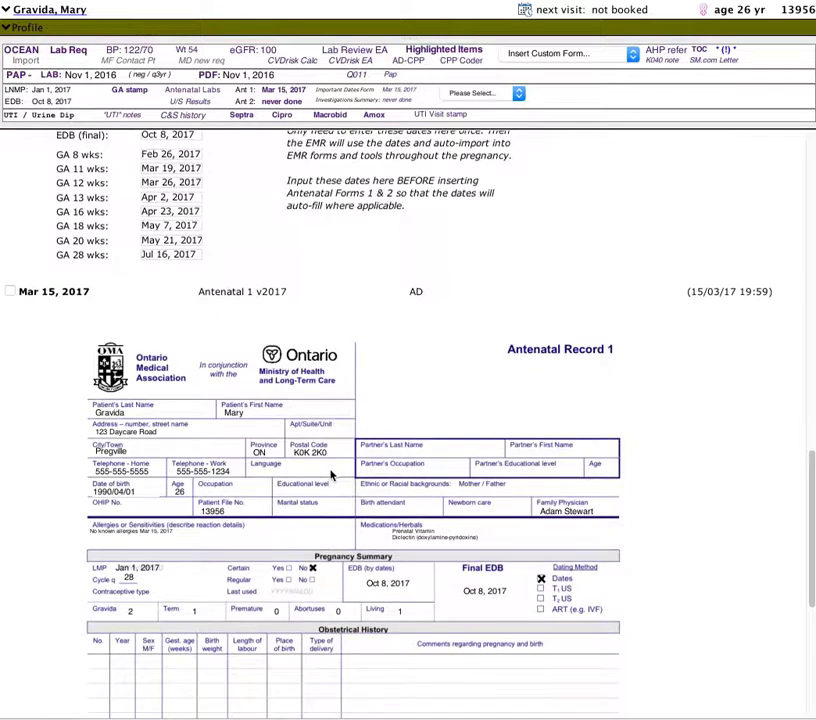
pyautogui.click(284, 103)
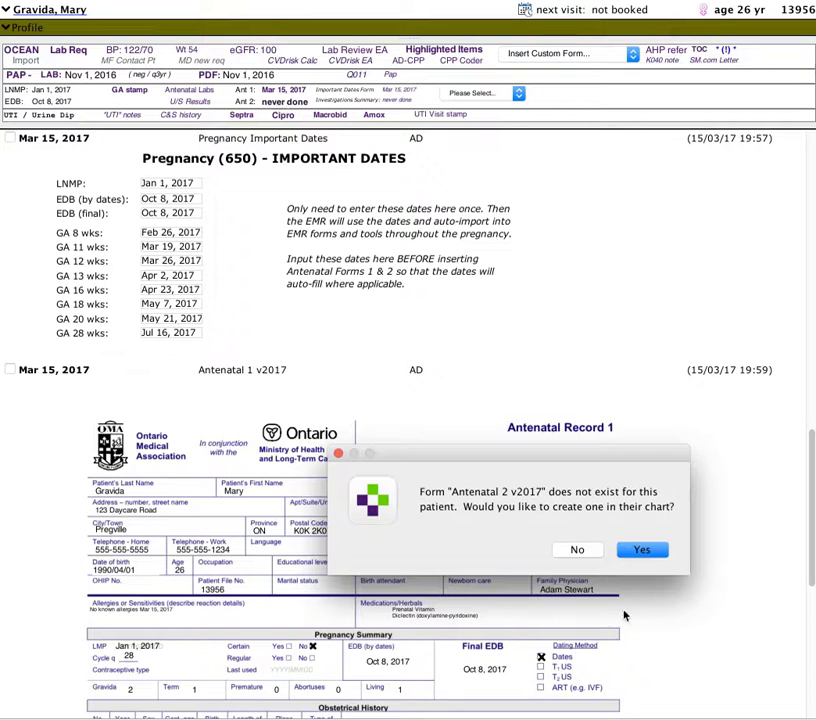
pyautogui.click(645, 551)
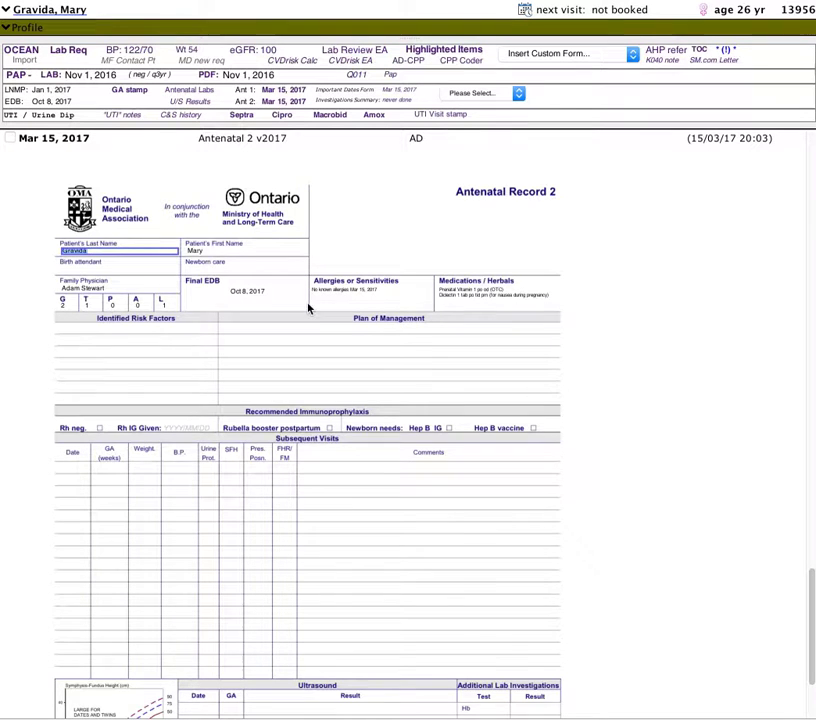
pyautogui.scroll(-3, 308, 310)
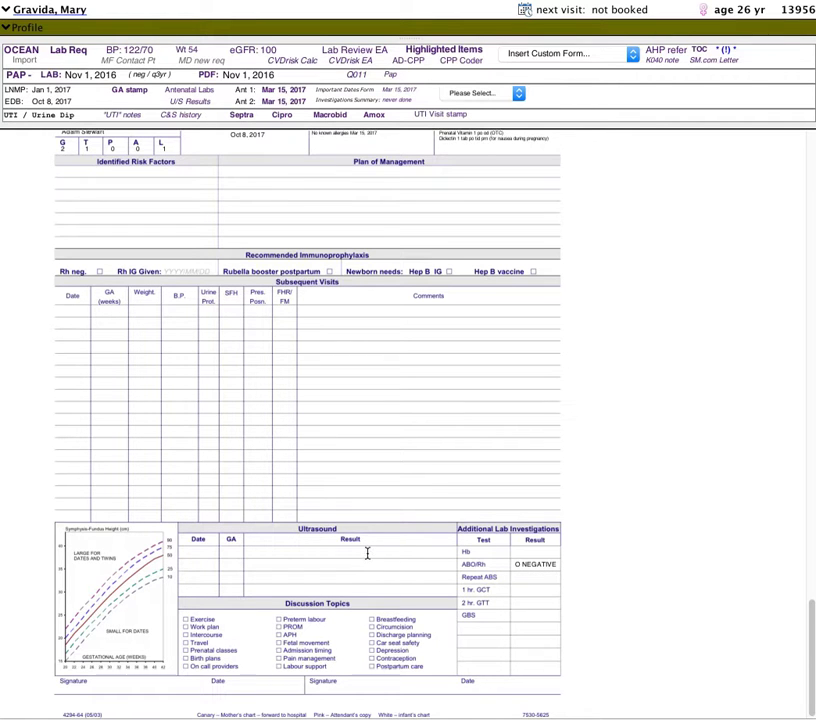
pyautogui.scroll(5, 367, 553)
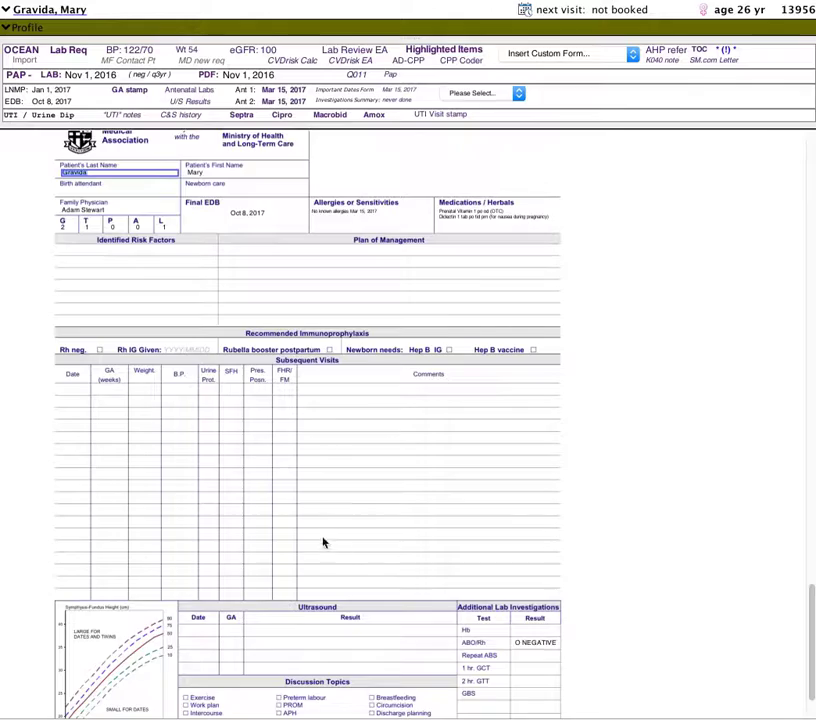
# Stamp the gestational age into the chart using LMP Jan 1, 2017 and revised EDB Oct 8, 2017.
pyautogui.scroll(7, 310, 531)
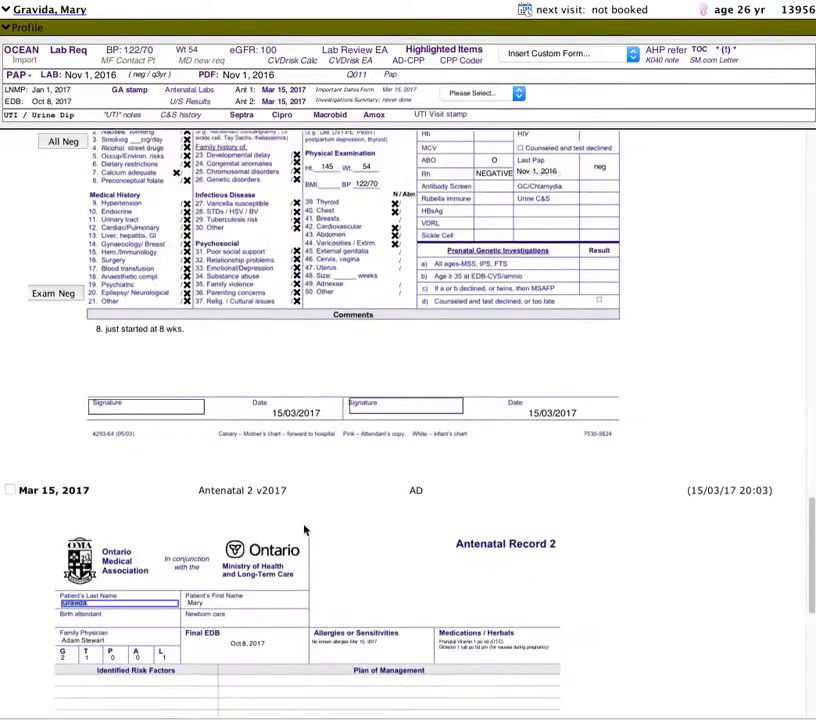
pyautogui.scroll(16, 301, 533)
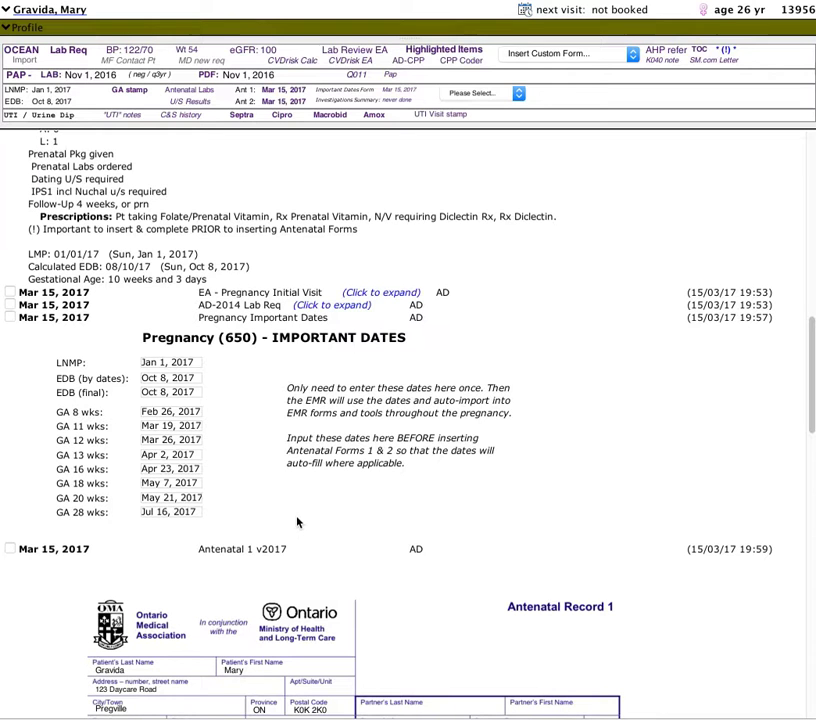
pyautogui.click(170, 268)
pyautogui.click(127, 97)
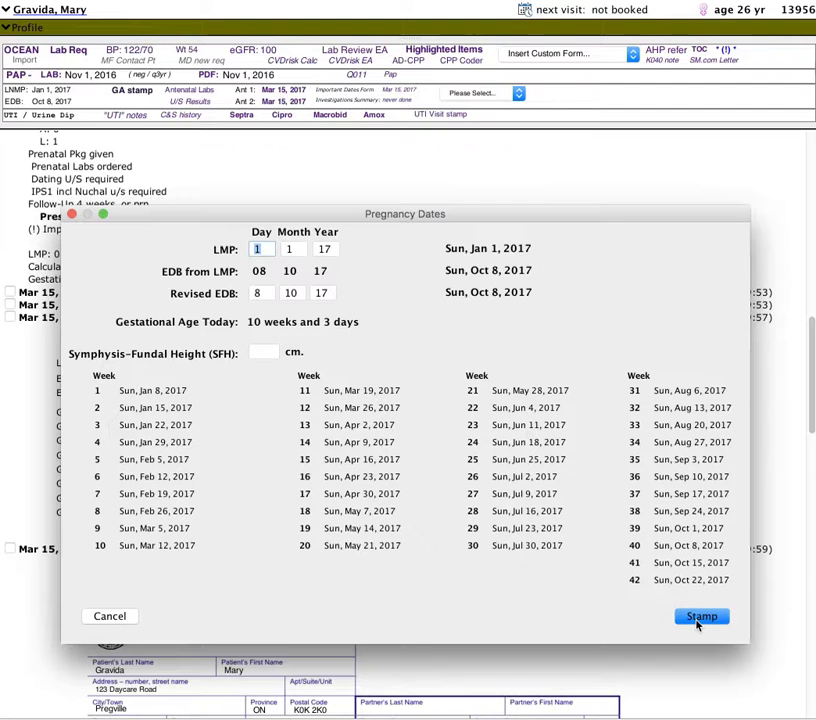
pyautogui.click(700, 617)
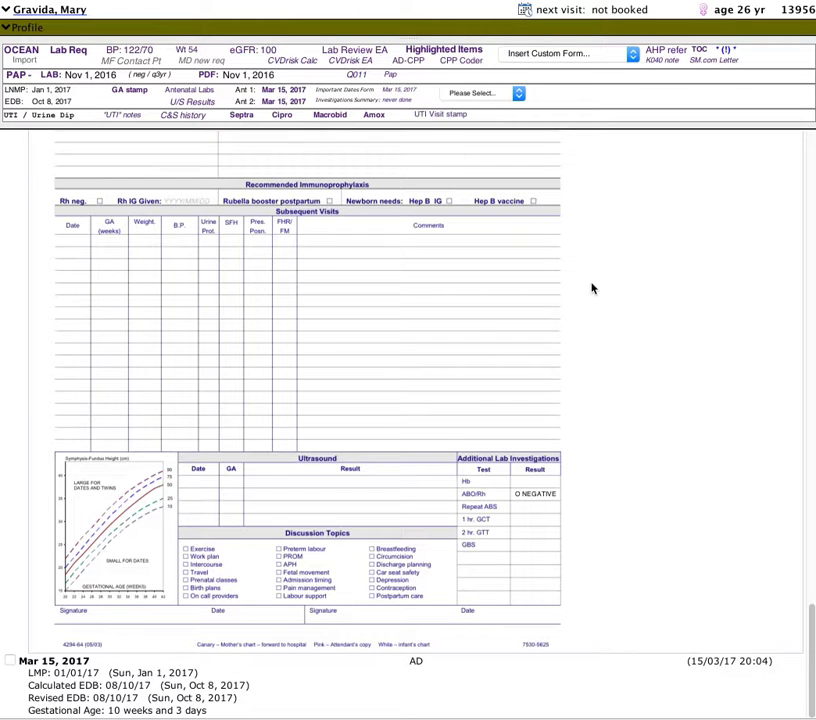
pyautogui.click(223, 712)
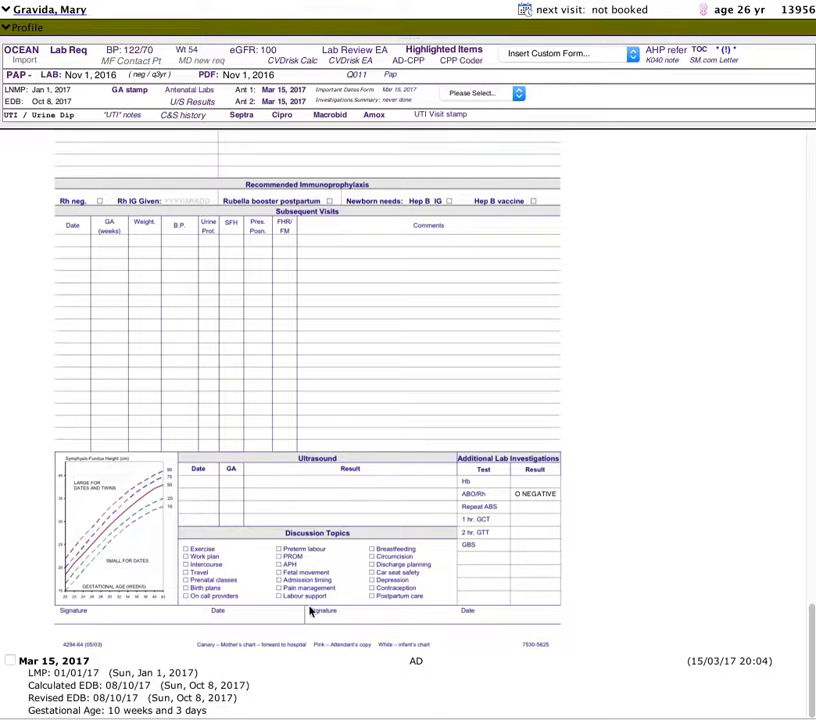
# Check the antenatal reminders in the patient's profile and insert the Bluewater imaging requisition.
pyautogui.scroll(2, 335, 566)
pyautogui.scroll(10, 335, 566)
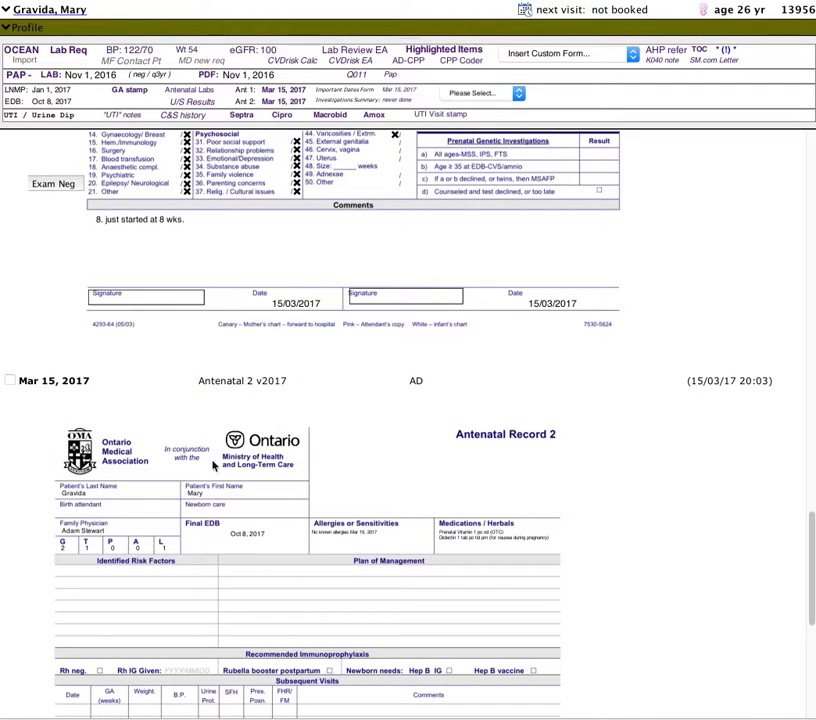
pyautogui.click(457, 93)
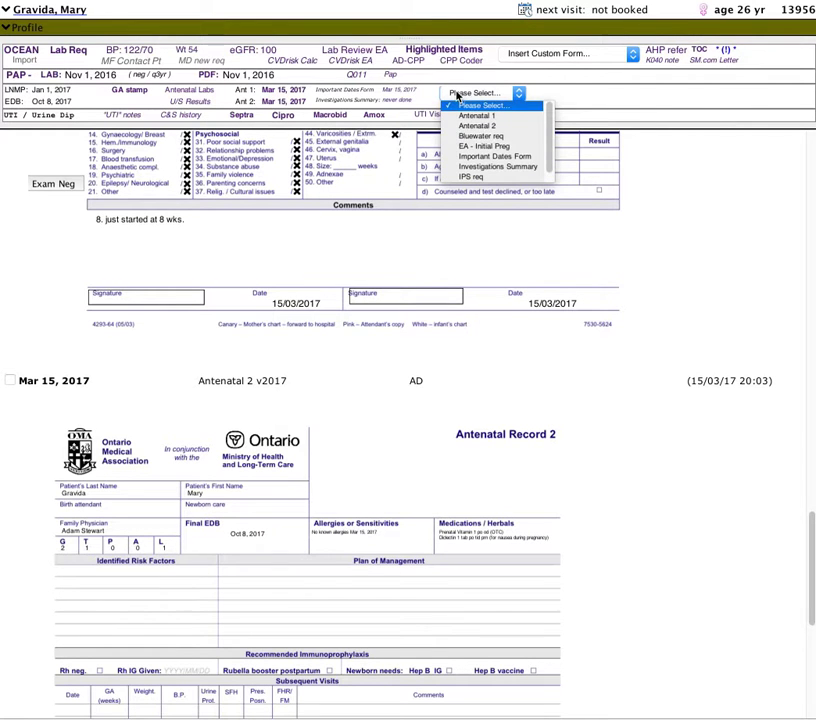
pyautogui.click(319, 362)
pyautogui.scroll(5, 319, 362)
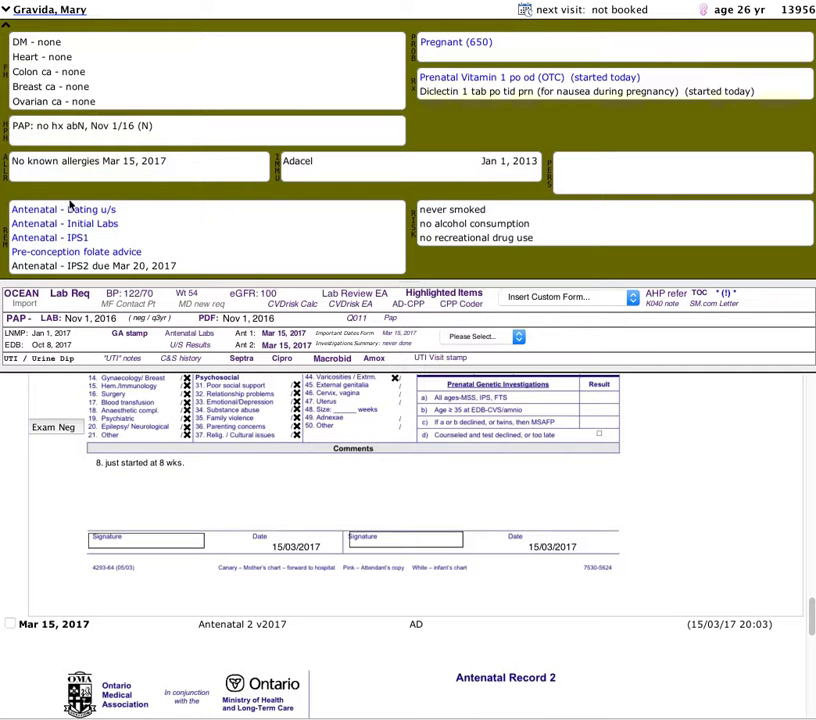
pyautogui.click(476, 339)
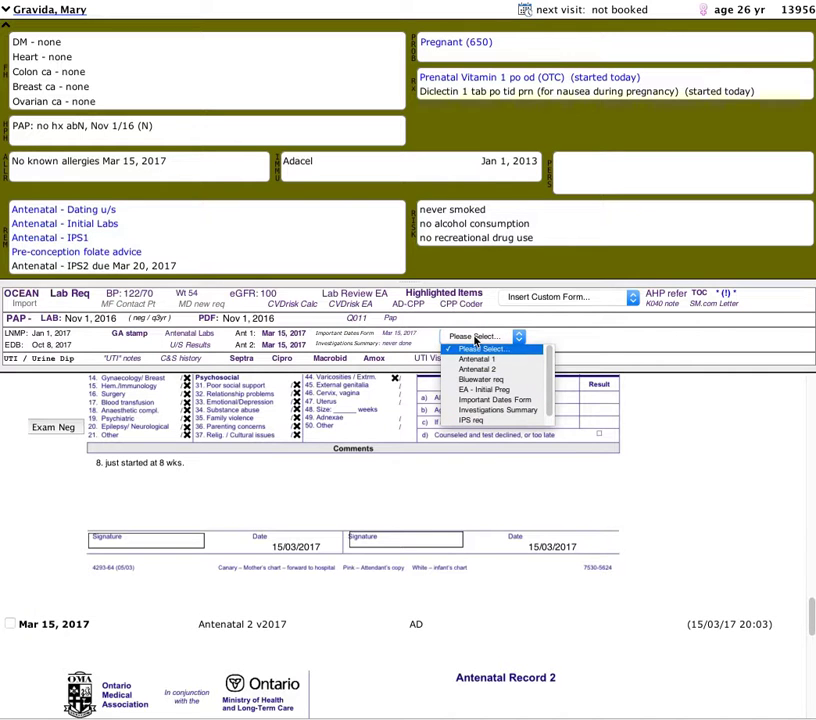
pyautogui.click(475, 384)
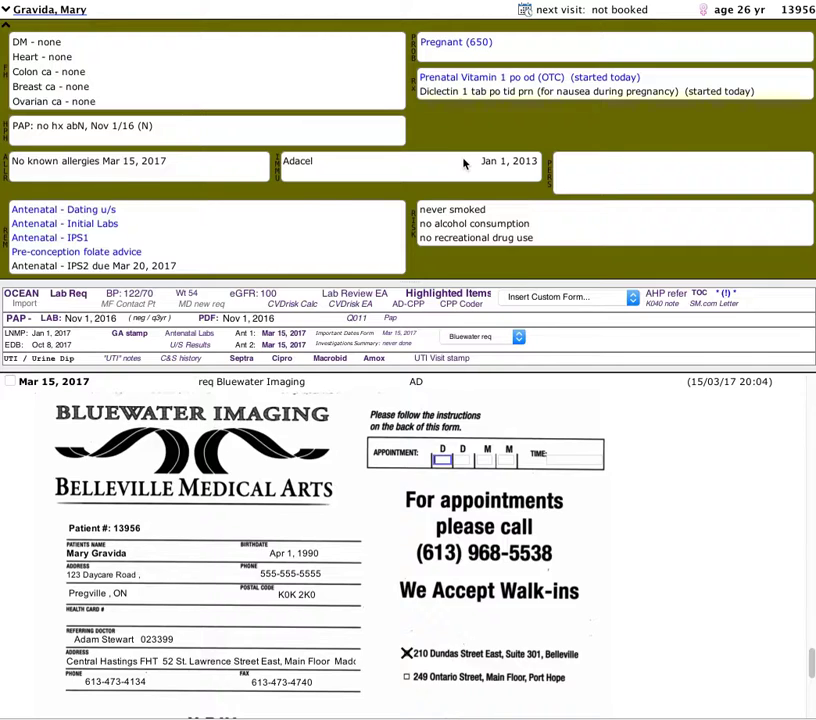
# Fill the Bluewater requisition with the OB Dating U/S preset for the examination and clinical history.
pyautogui.scroll(-3, 464, 163)
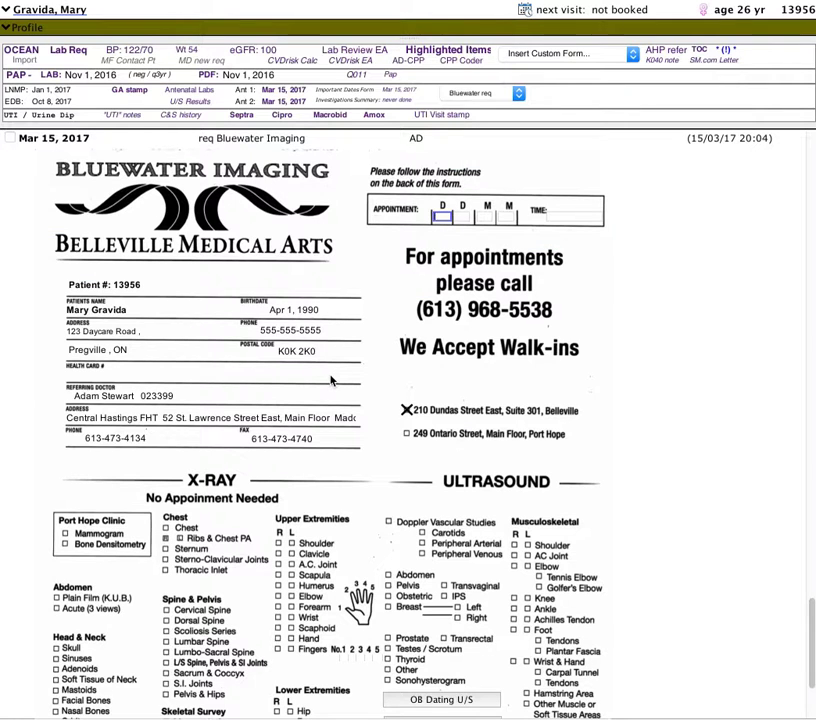
pyautogui.scroll(-1, 332, 380)
pyautogui.scroll(3, 332, 380)
pyautogui.scroll(-5, 334, 378)
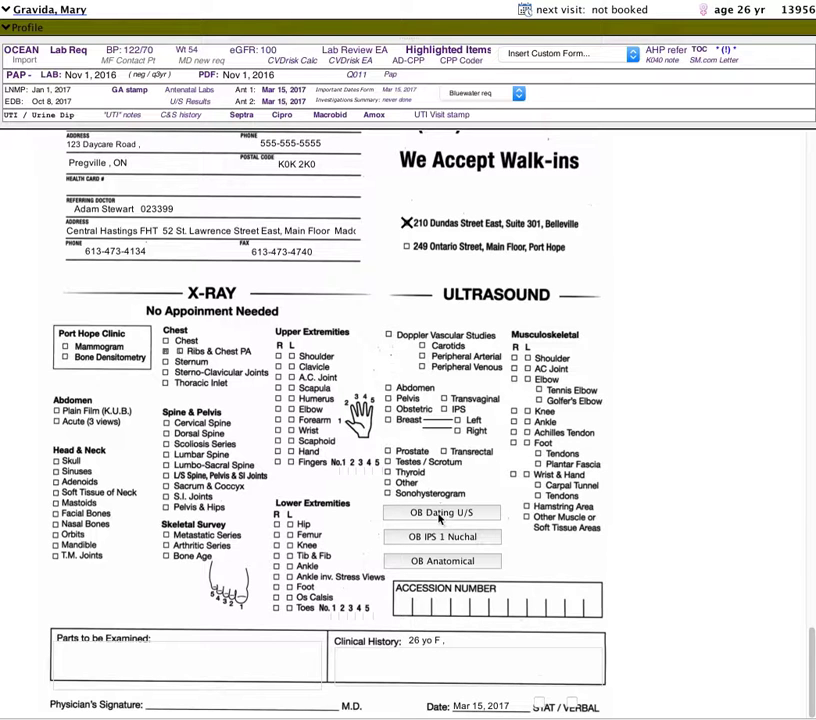
pyautogui.click(438, 515)
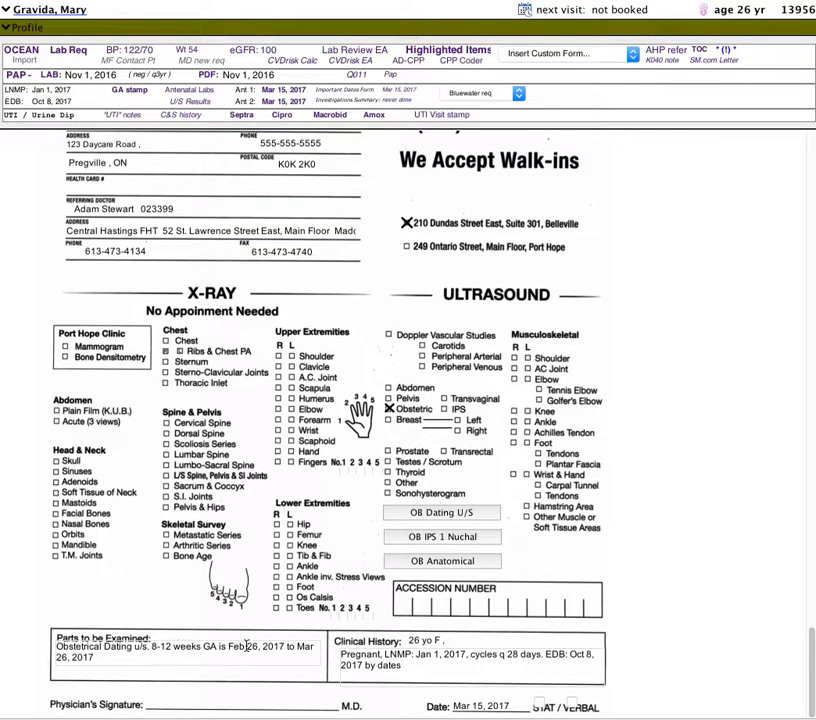
pyautogui.click(149, 648)
pyautogui.scroll(1, 222, 657)
pyautogui.scroll(1, 222, 657)
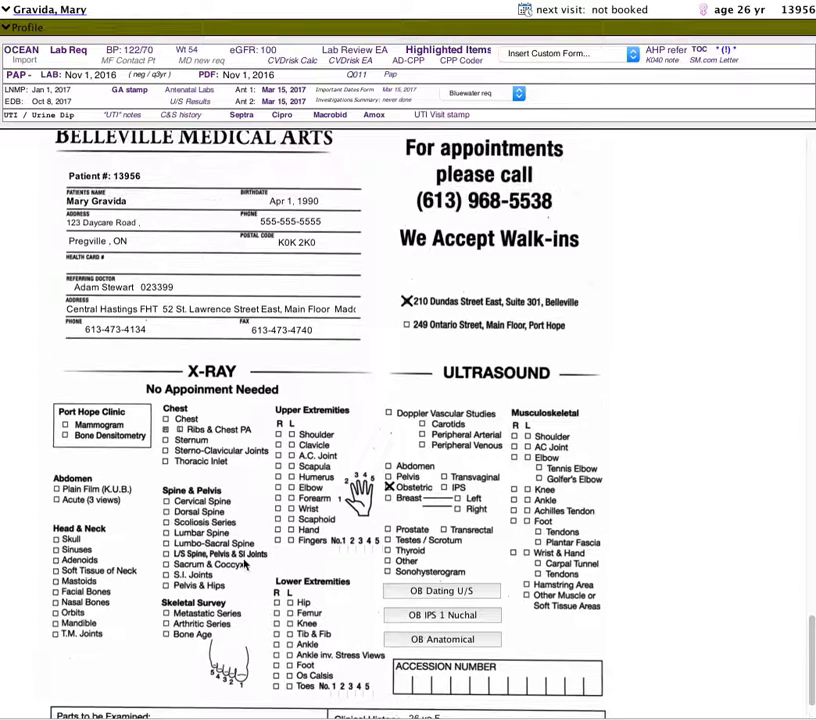
# Compare the dates in the Pregnancy Important Dates form with the text filled into the Bluewater requisition.
pyautogui.click(395, 92)
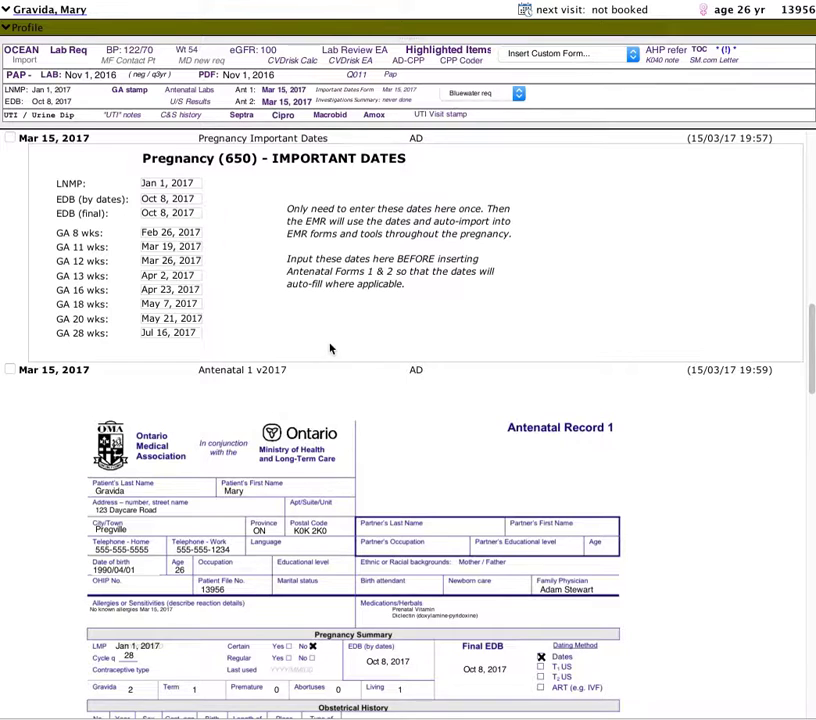
pyautogui.scroll(-15, 330, 346)
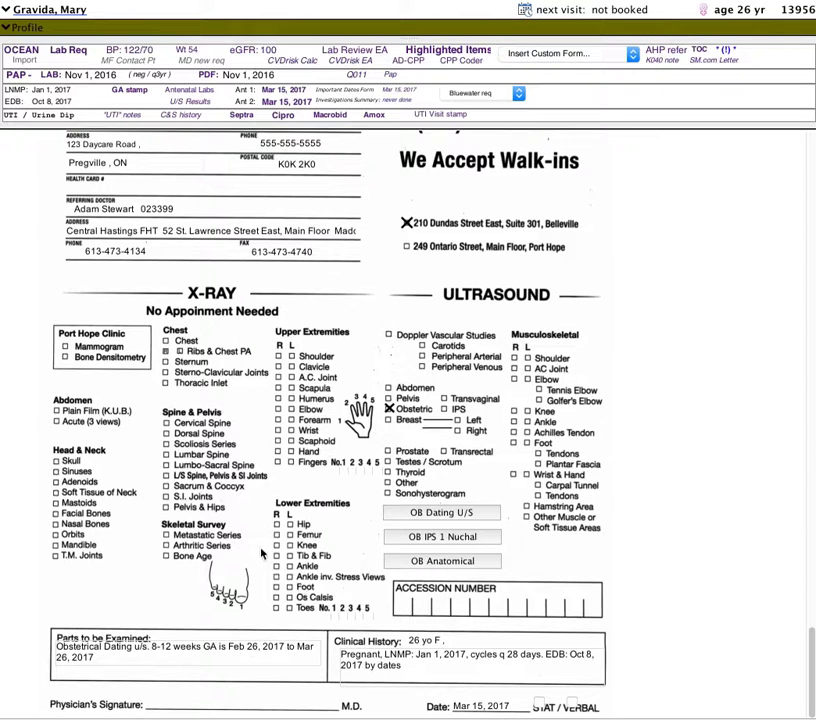
pyautogui.scroll(5, 164, 330)
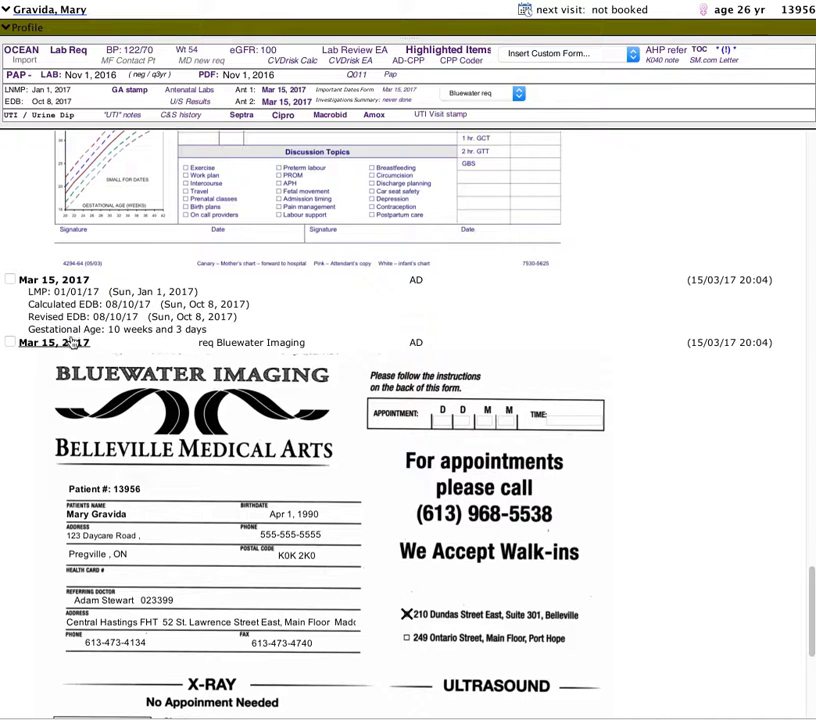
# Open a new report for the patient and set its creation date to Mar 10, 2017.
pyautogui.doubleClick(216, 327)
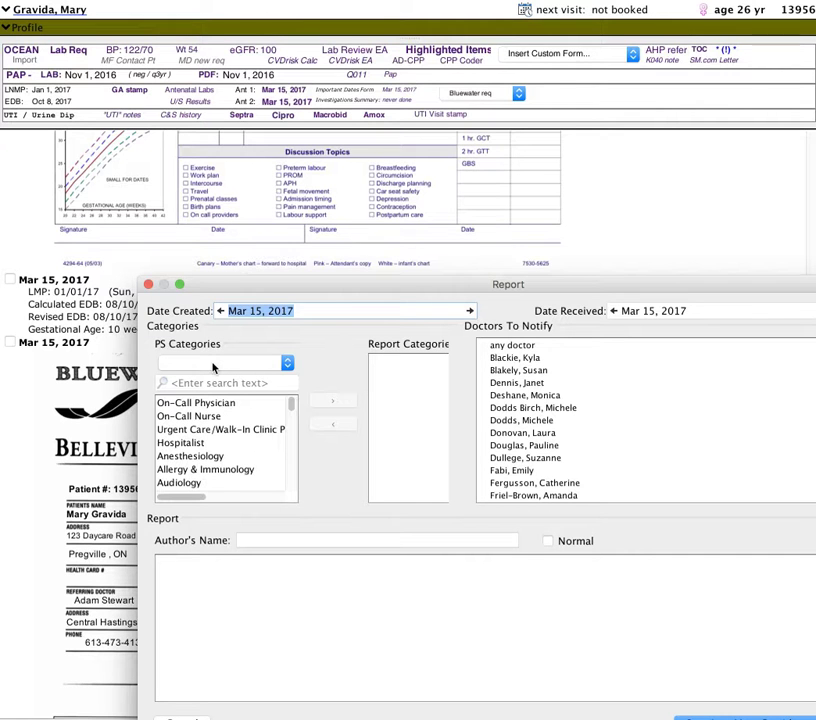
pyautogui.write('mar 10')
pyautogui.press('BackSpace')
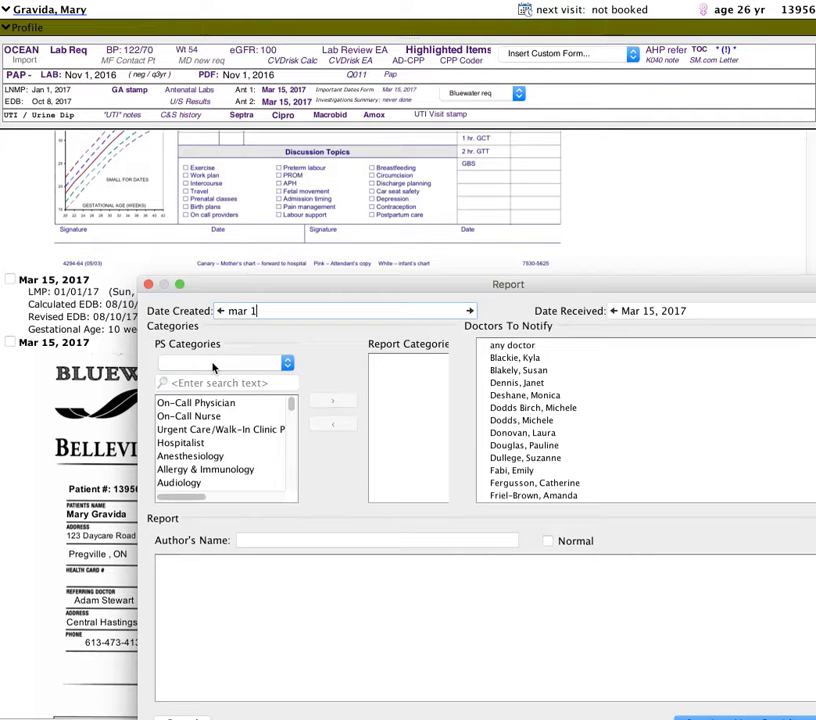
pyautogui.press('BackSpace')
pyautogui.write('10, 2017')
pyautogui.press('Tab')
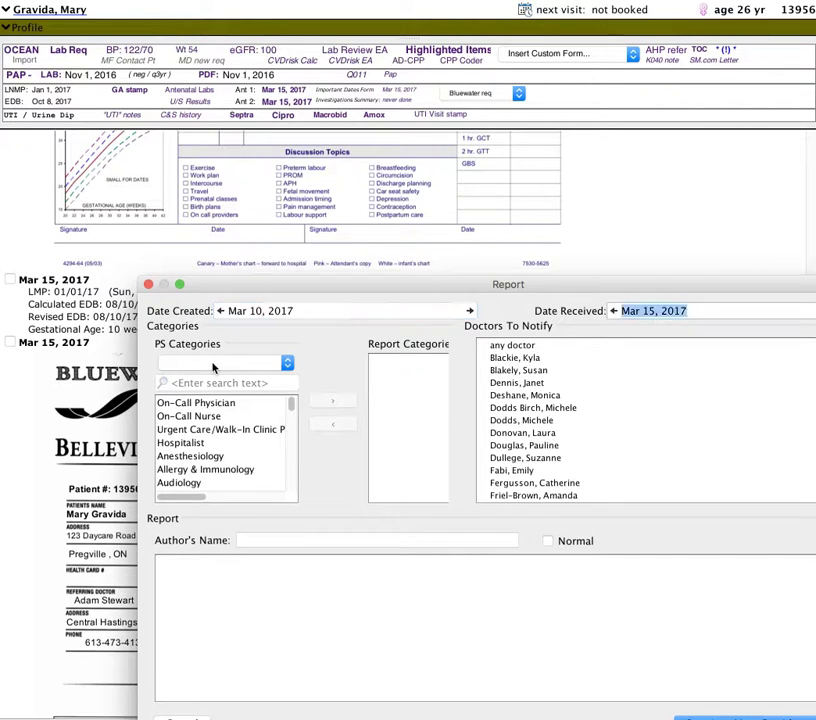
# Search the report categories for "obs" and assign Ultrasound Obstetrical to the report.
pyautogui.click(201, 378)
pyautogui.write('obs')
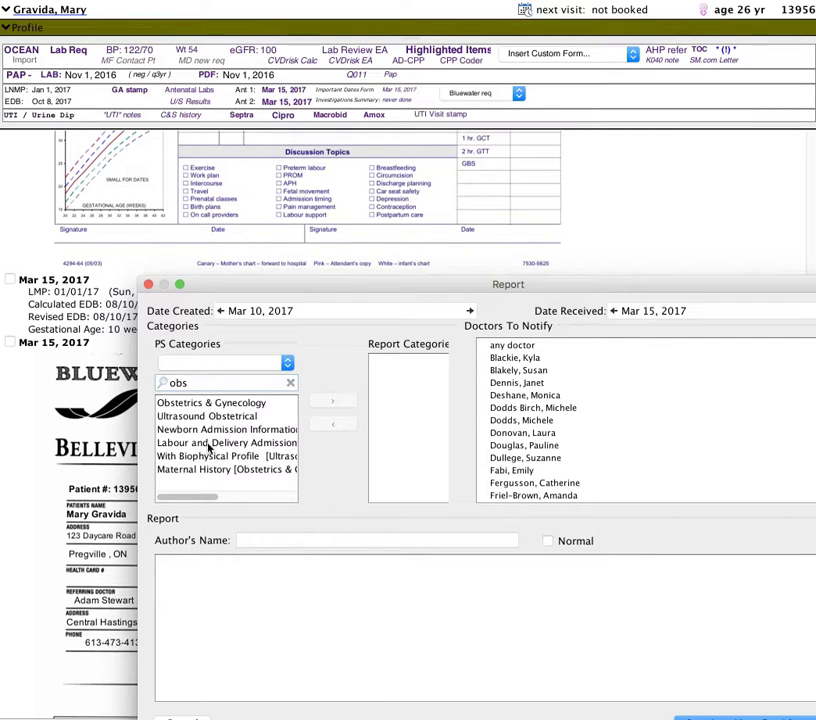
pyautogui.click(215, 418)
pyautogui.click(340, 401)
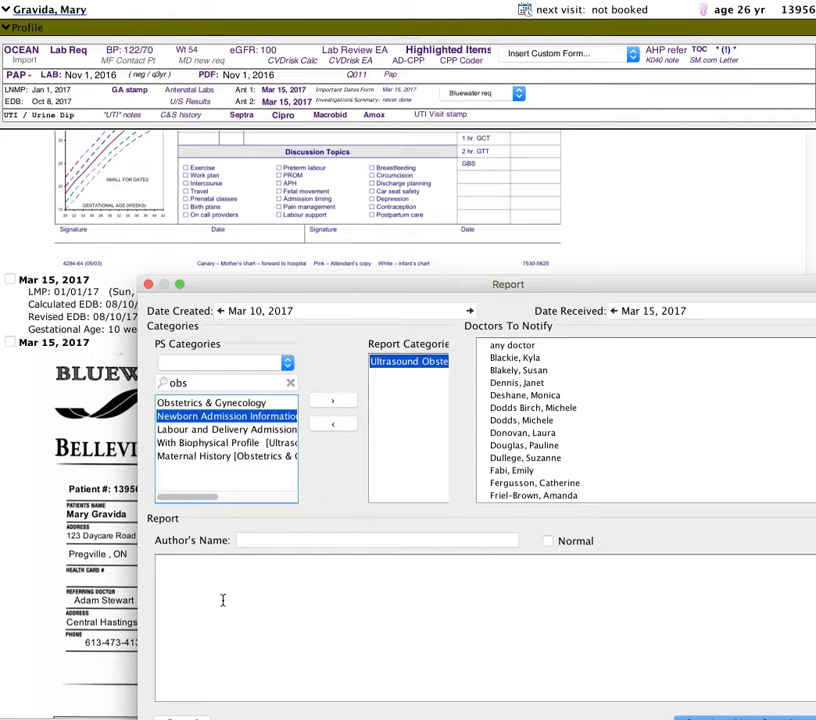
# Enter "fake report" as the report text and save the report into the patient's chart.
pyautogui.click(532, 561)
pyautogui.write('fake report')
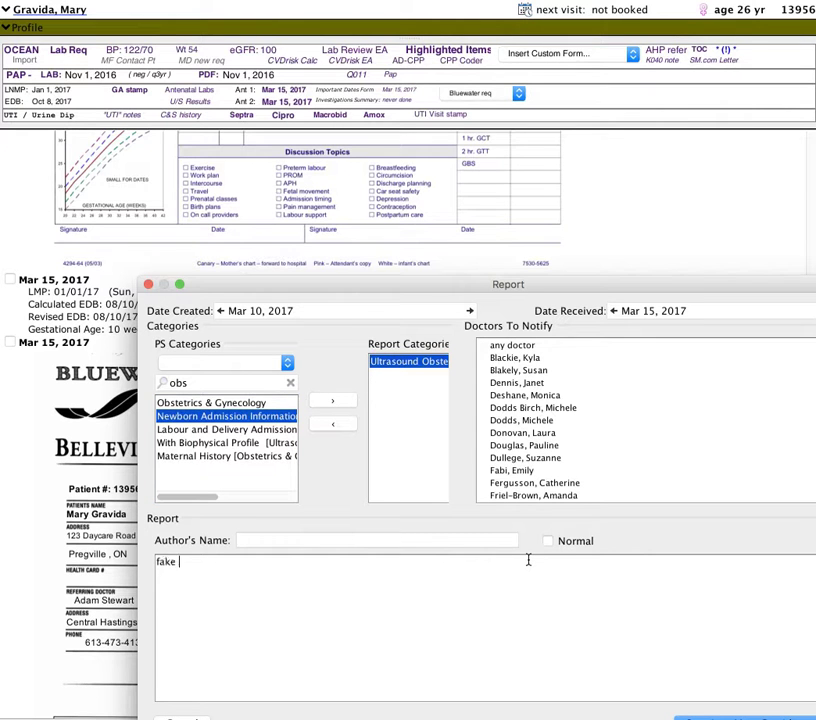
pyautogui.moveTo(568, 288); pyautogui.dragTo(590, 284)
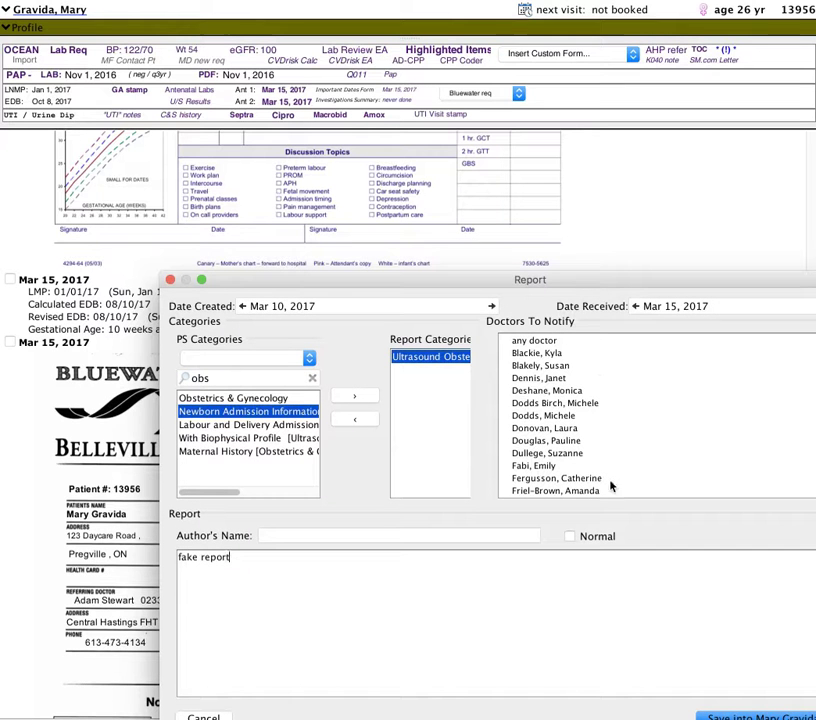
pyautogui.click(714, 716)
# Look through the chart entries for the saved obstetrical ultrasound report and the surrounding pregnancy records.
pyautogui.scroll(-10, 340, 439)
pyautogui.scroll(10, 340, 445)
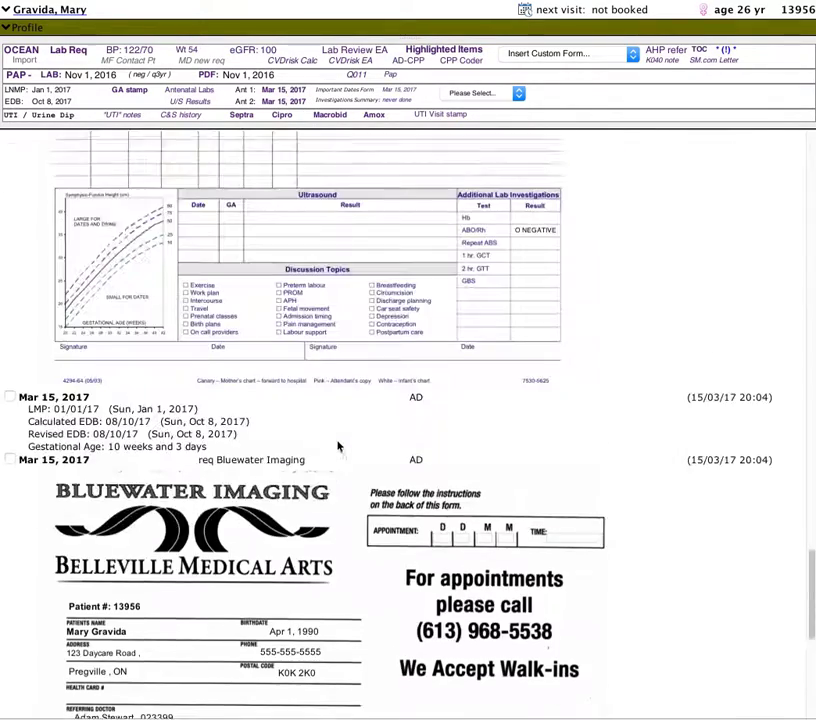
pyautogui.scroll(12, 338, 446)
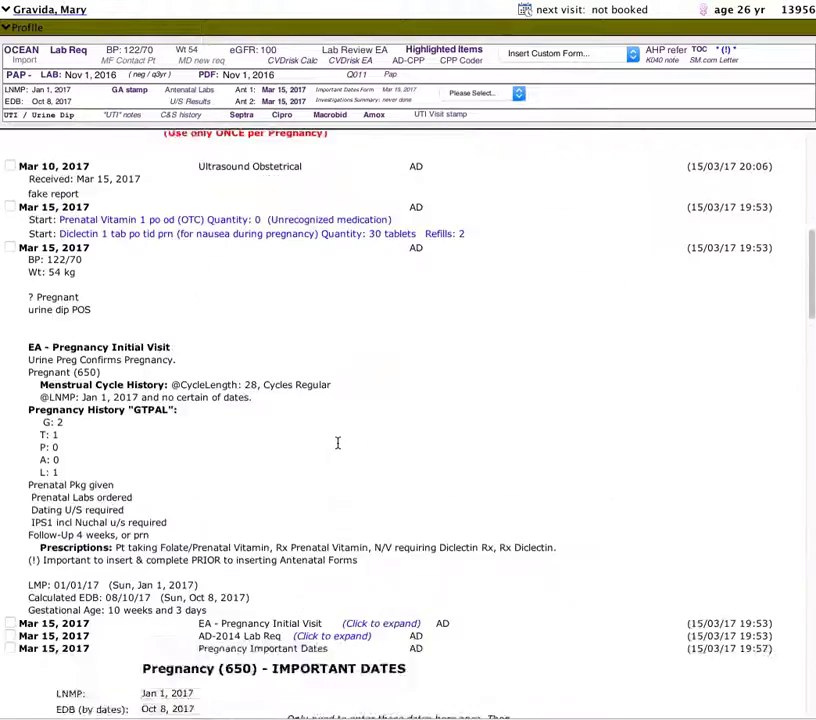
pyautogui.scroll(-3, 337, 443)
pyautogui.scroll(-12, 338, 443)
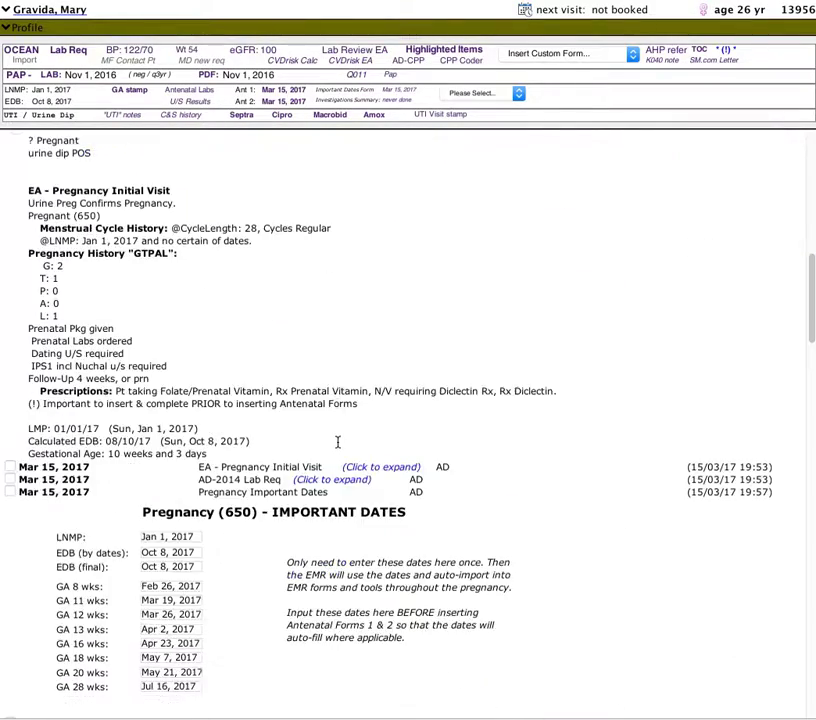
pyautogui.scroll(10, 336, 450)
pyautogui.scroll(-10, 336, 449)
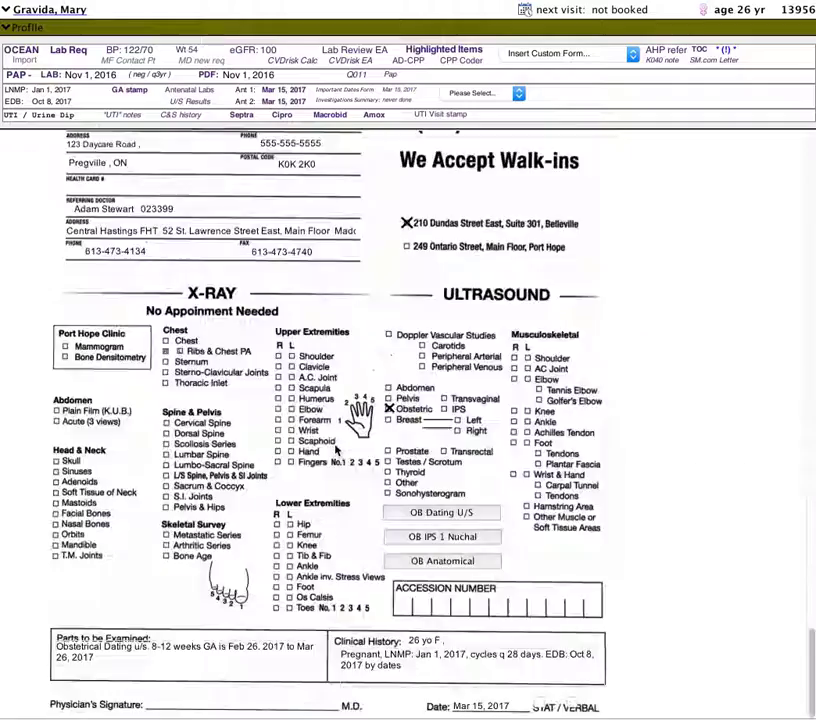
# Filter the chart notes to the obstetrical ultrasound results, and return to the full chart.
pyautogui.click(177, 104)
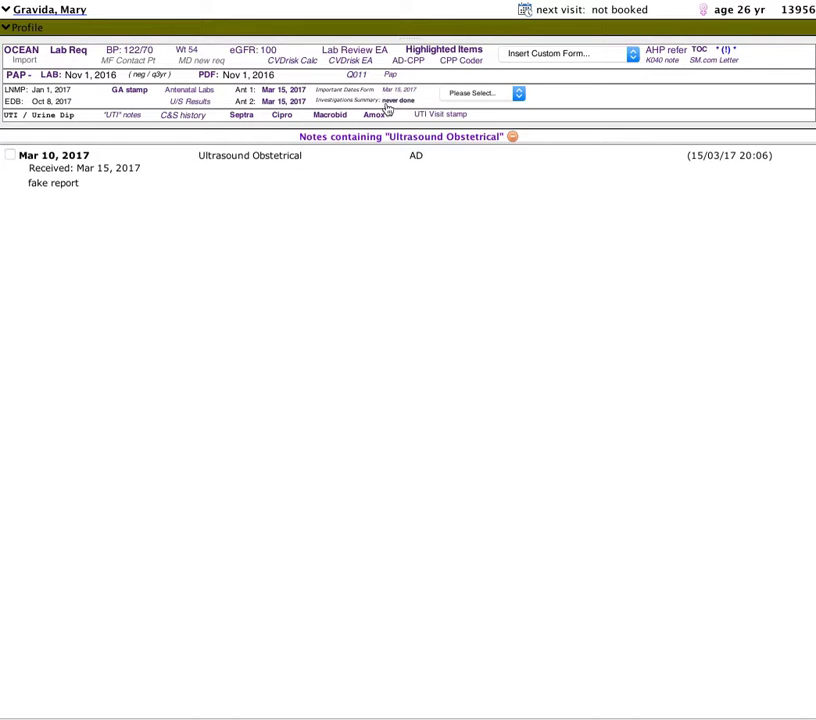
pyautogui.click(203, 352)
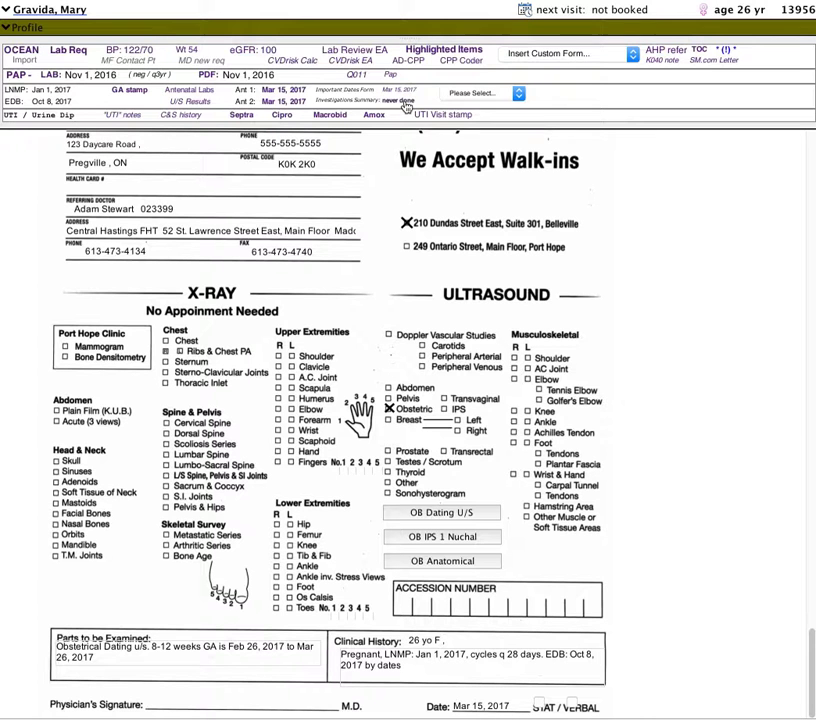
# Expand the patient's profile and create an Antenatal Investigations Summary form in the chart.
pyautogui.click(709, 277)
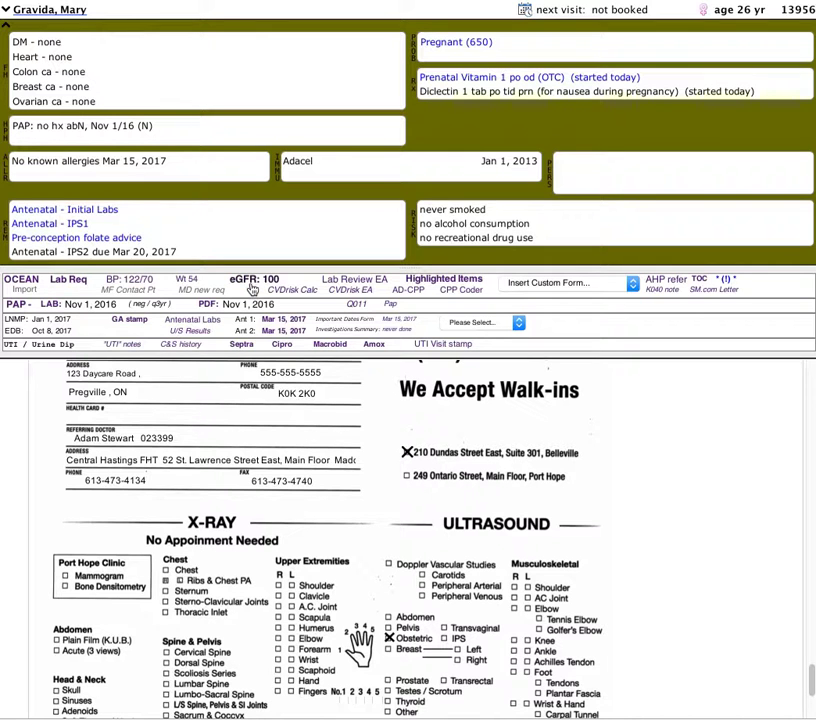
pyautogui.click(399, 331)
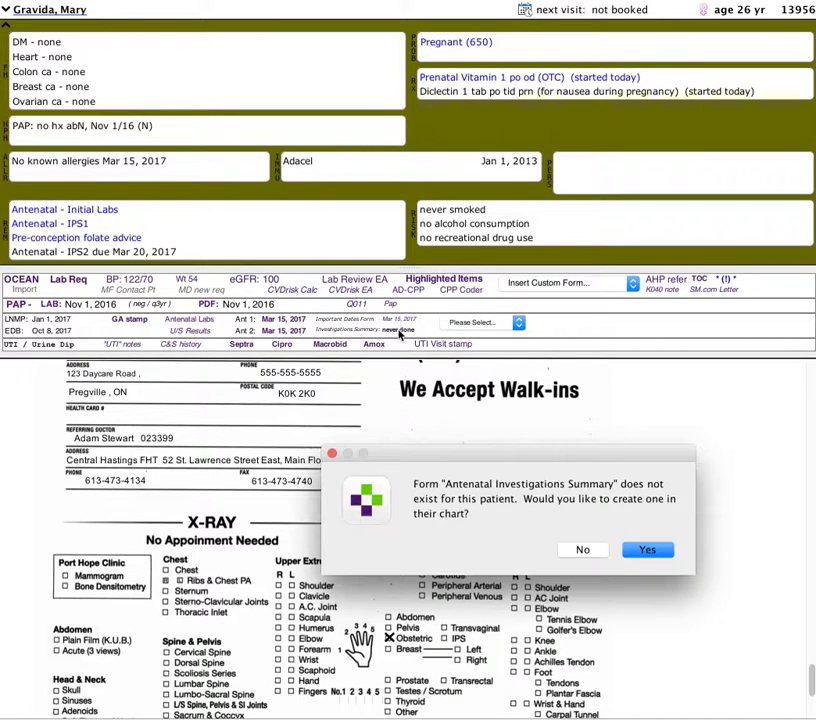
pyautogui.click(646, 549)
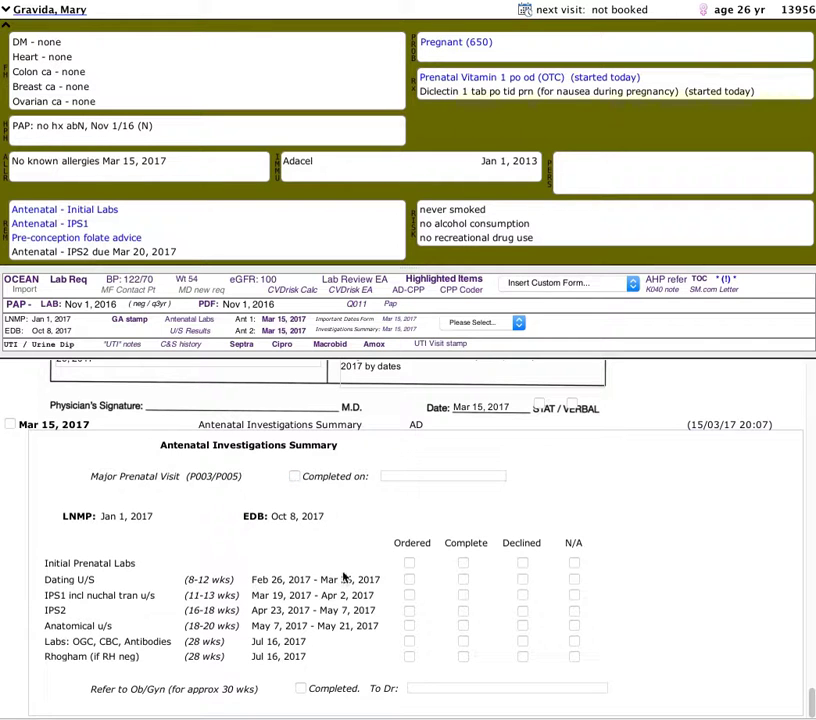
# In the Antenatal Investigations Summary, mark Dating U/S complete, IPS1 and IPS2 declined, and Anatomical u/s ordered.
pyautogui.click(409, 579)
pyautogui.click(522, 595)
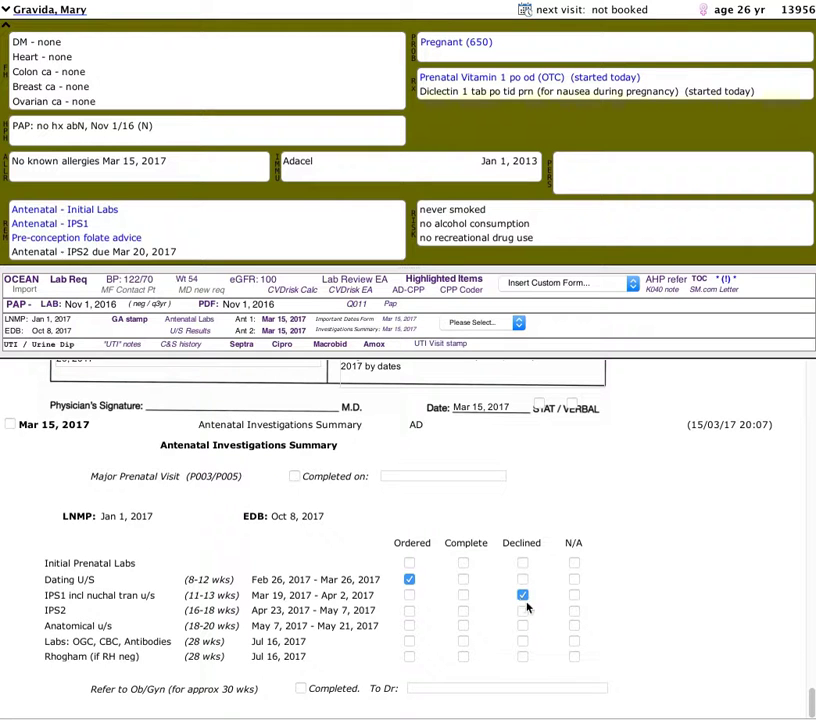
pyautogui.click(574, 610)
pyautogui.click(522, 610)
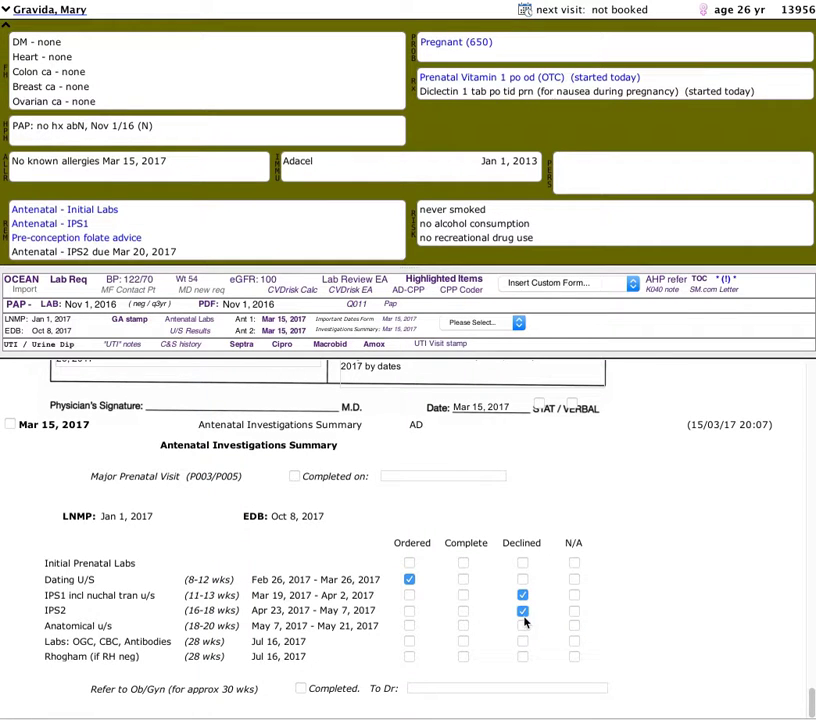
pyautogui.click(409, 626)
pyautogui.click(463, 579)
# Return to the Antenatal Investigations Summary, mark the Ob/Gyn referral completed and enter the receiving doctor's surname.
pyautogui.scroll(5, 397, 443)
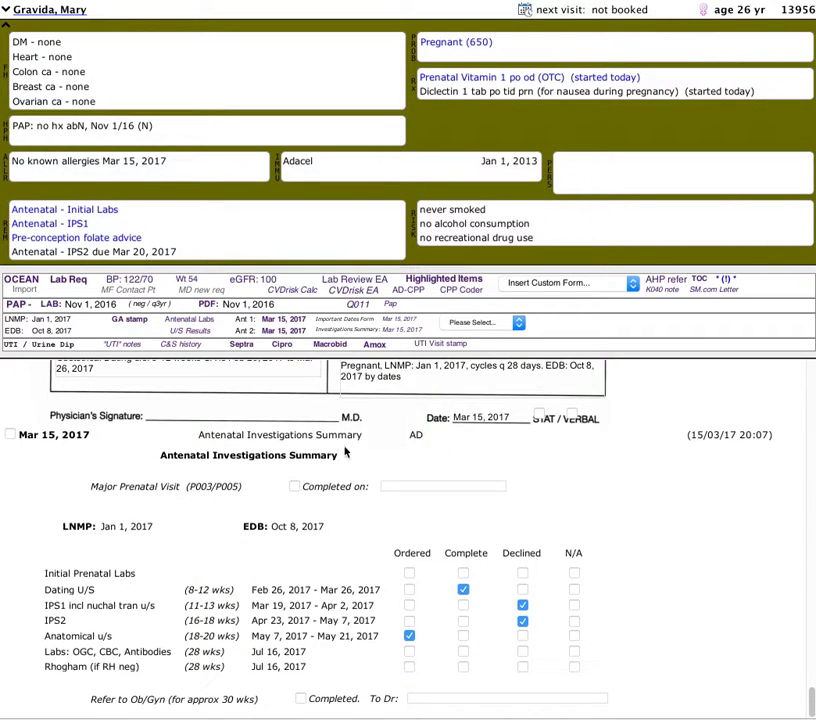
pyautogui.scroll(5, 342, 463)
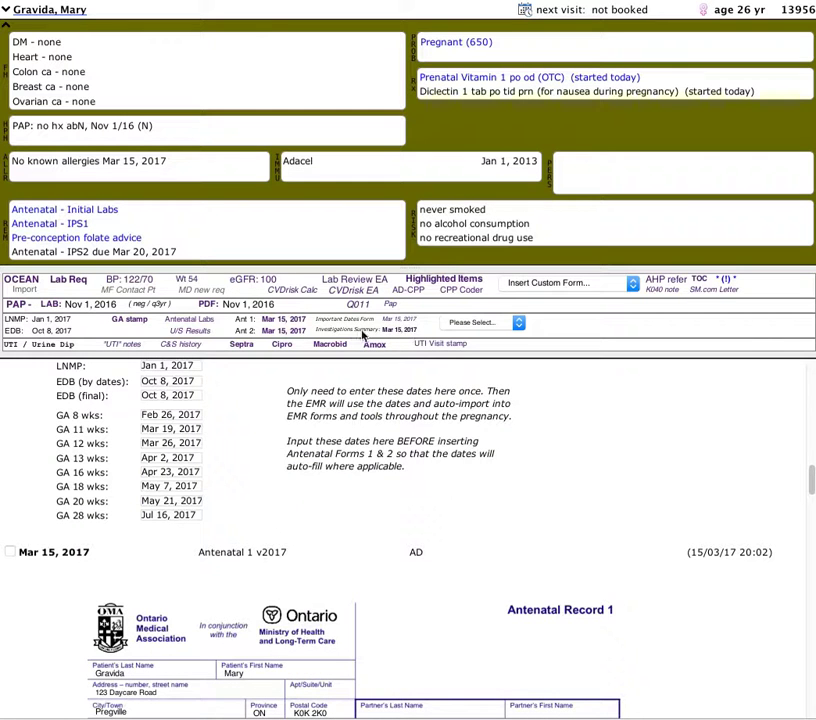
pyautogui.click(388, 331)
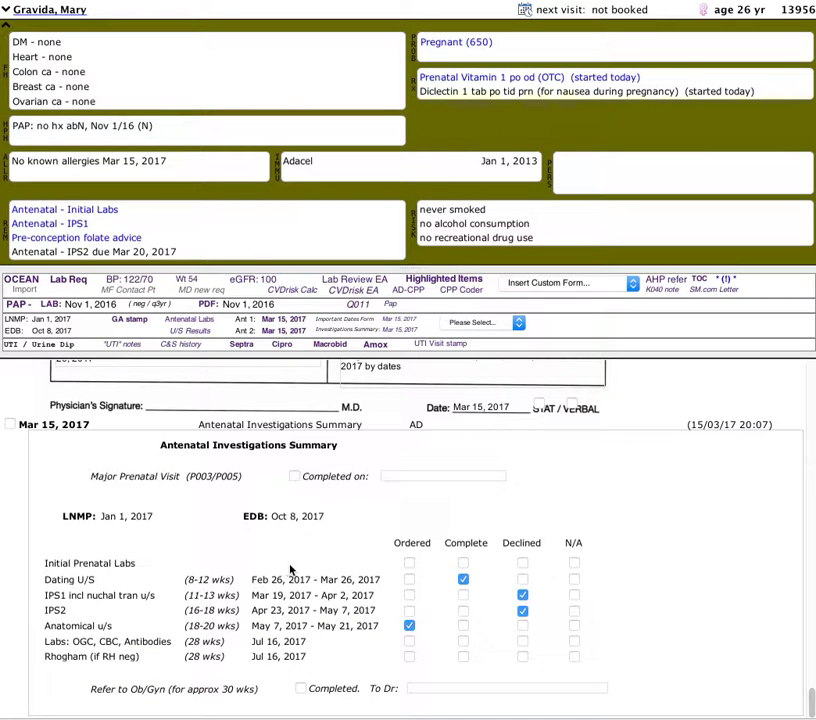
pyautogui.click(301, 688)
pyautogui.click(432, 688)
pyautogui.write('Smith')
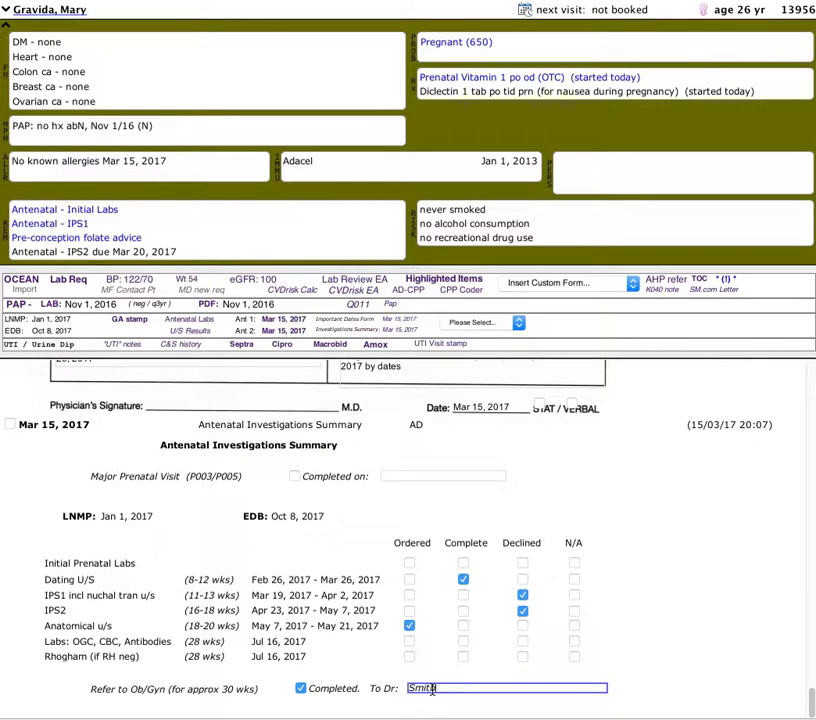
pyautogui.click(189, 680)
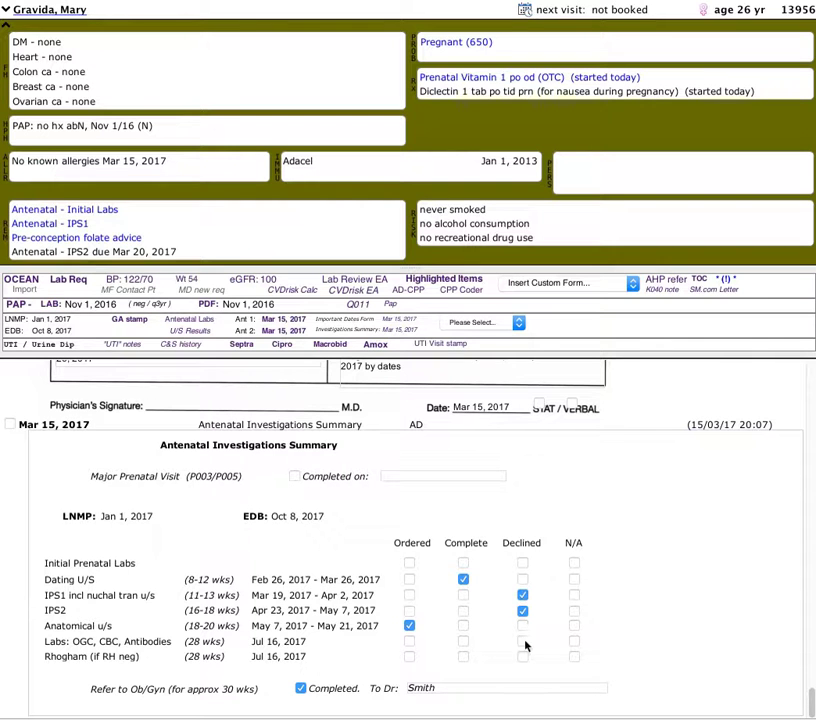
# Add a lab requisition to the chart, fill it with the 28wk Preg test set, and return to the investigations summary.
pyautogui.scroll(1, 165, 502)
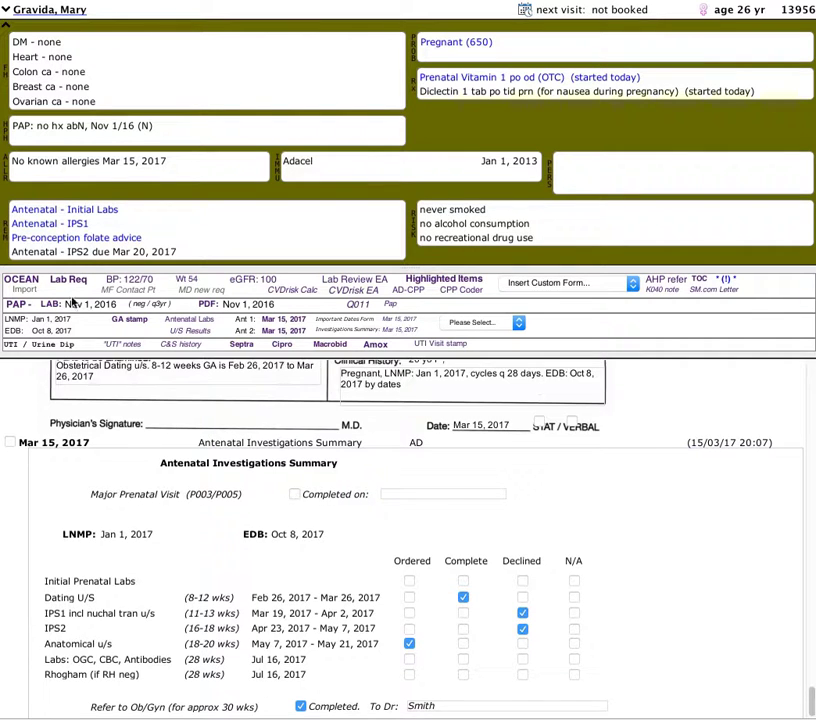
pyautogui.click(77, 285)
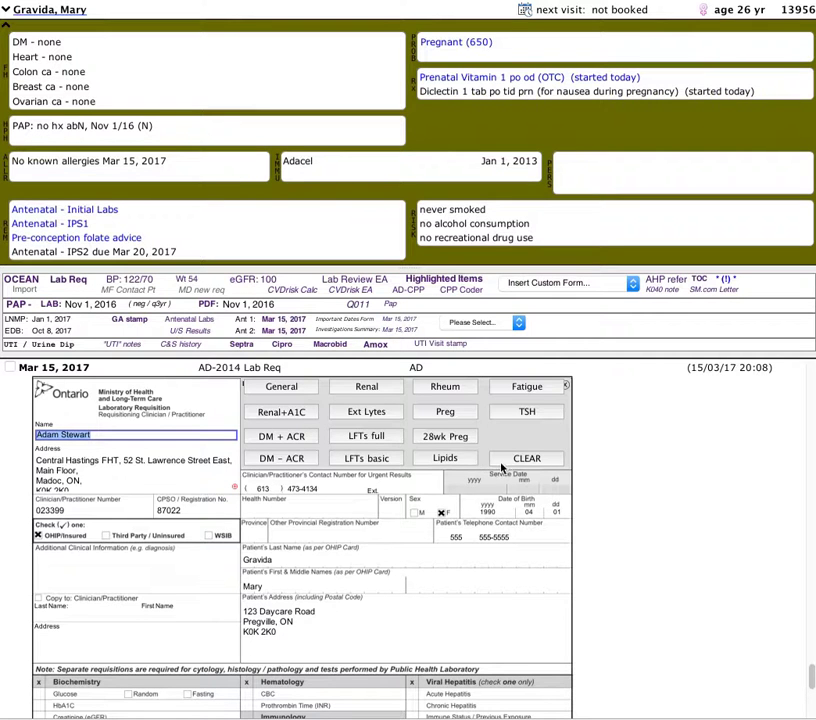
pyautogui.scroll(-5, 506, 470)
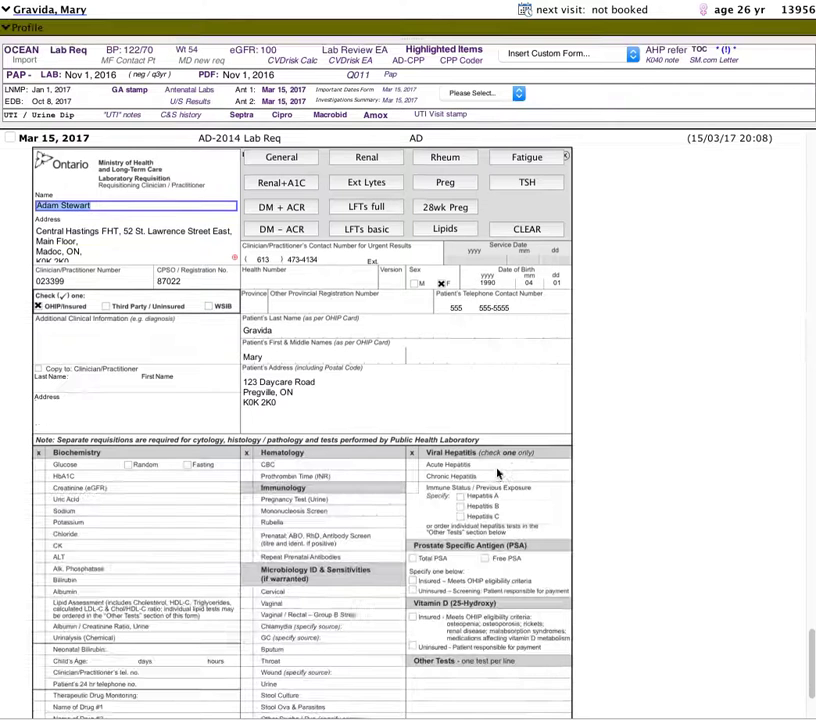
pyautogui.click(452, 208)
pyautogui.scroll(-2, 421, 575)
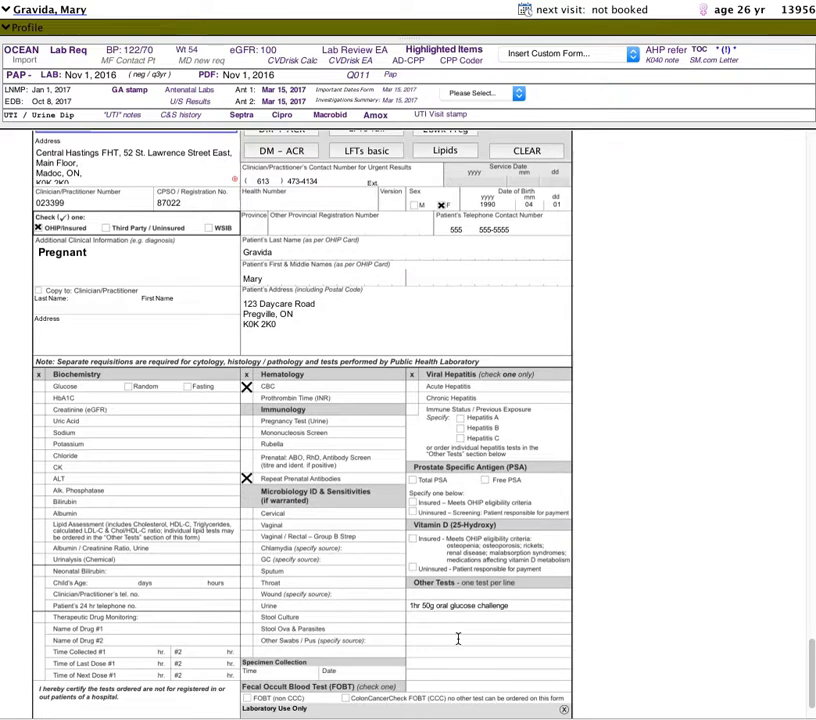
pyautogui.scroll(1, 407, 600)
pyautogui.scroll(10, 407, 598)
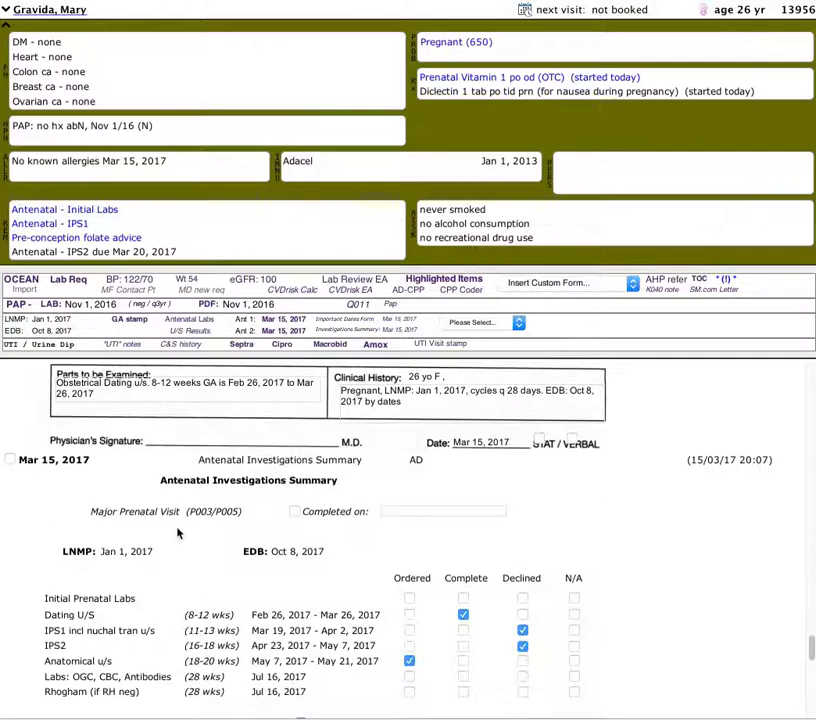